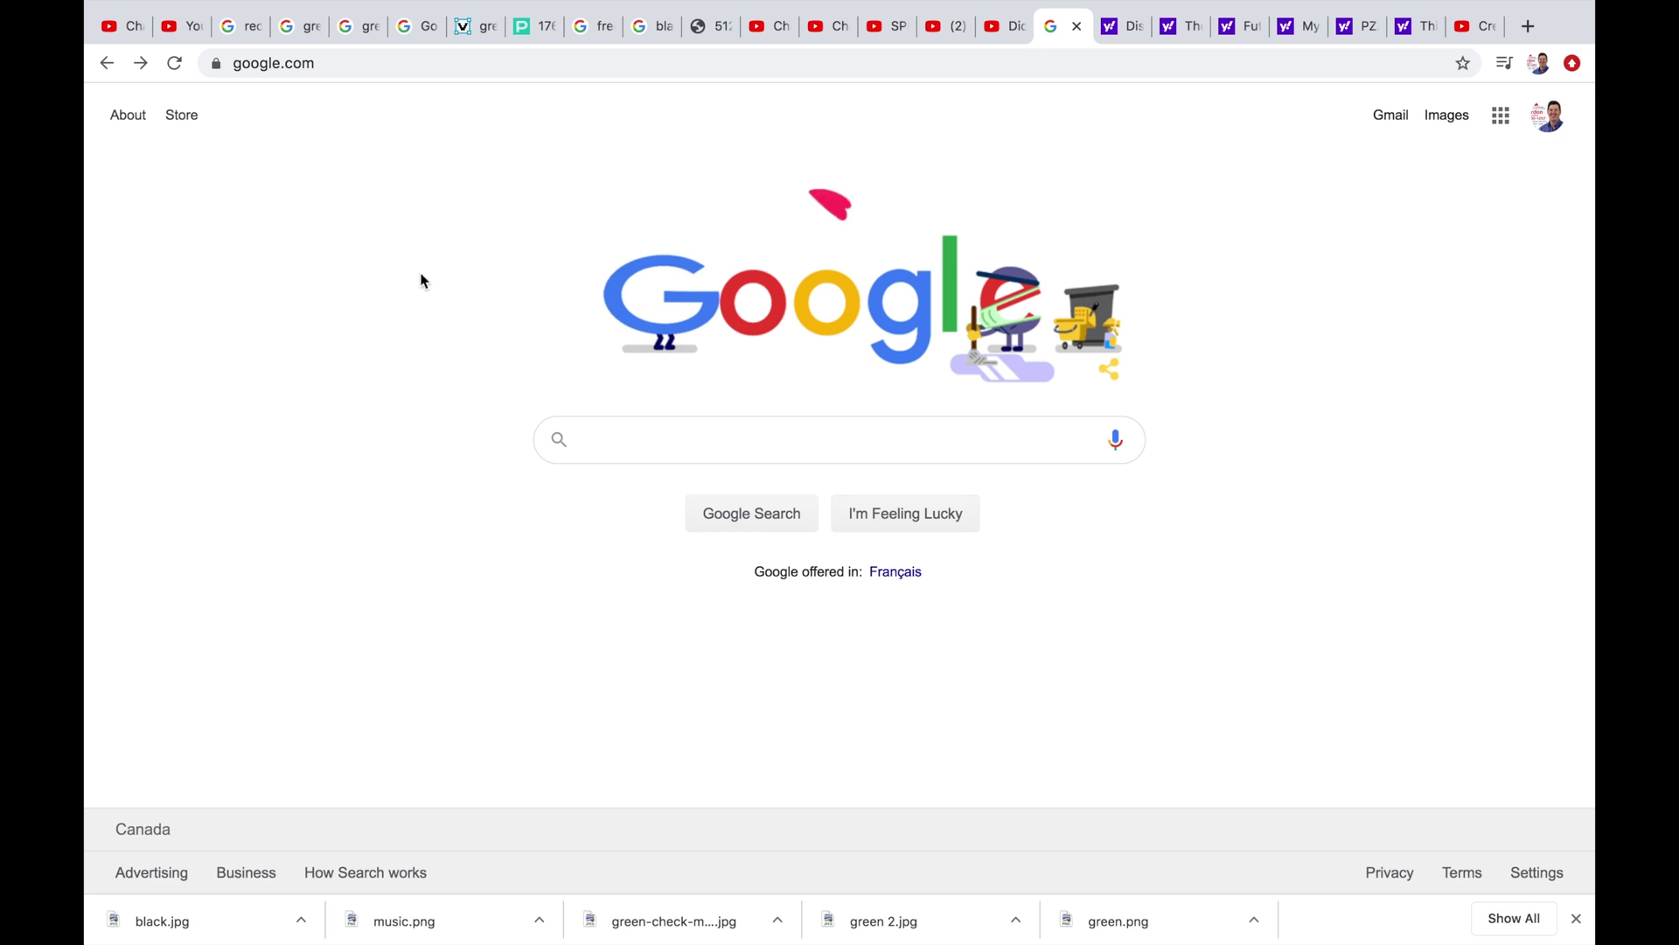
- Search Google for 'zoom' and open the official Zoom website result
{"action": "left_click", "coordinate": [638, 438]}
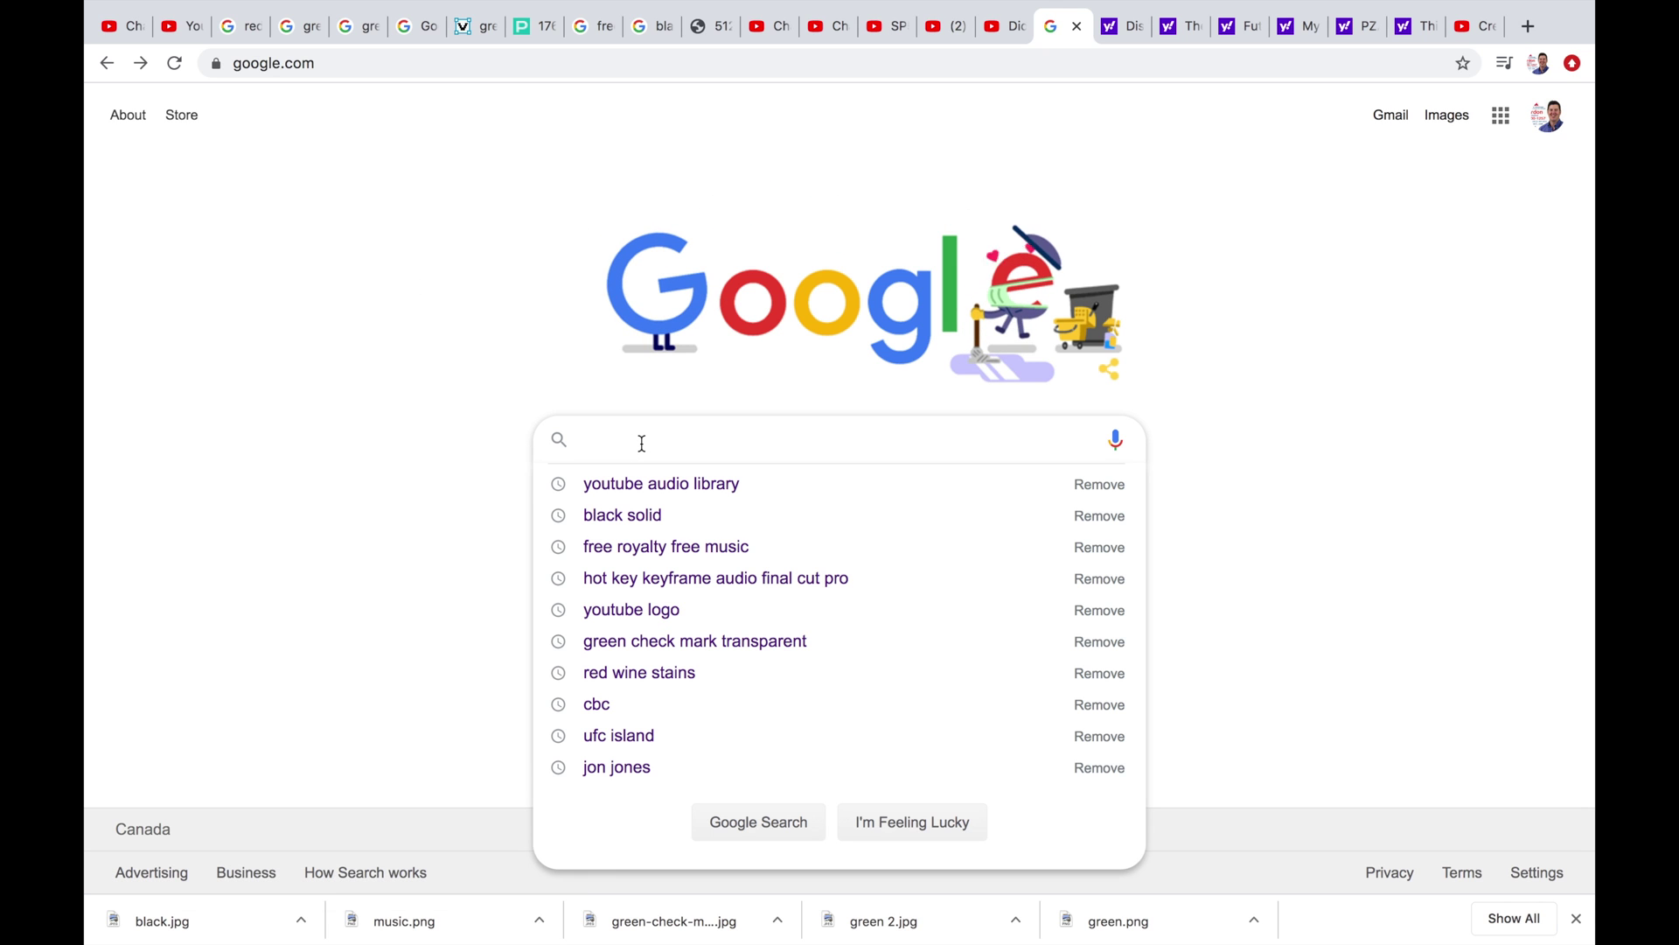
{"action": "type", "text": "zoom"}
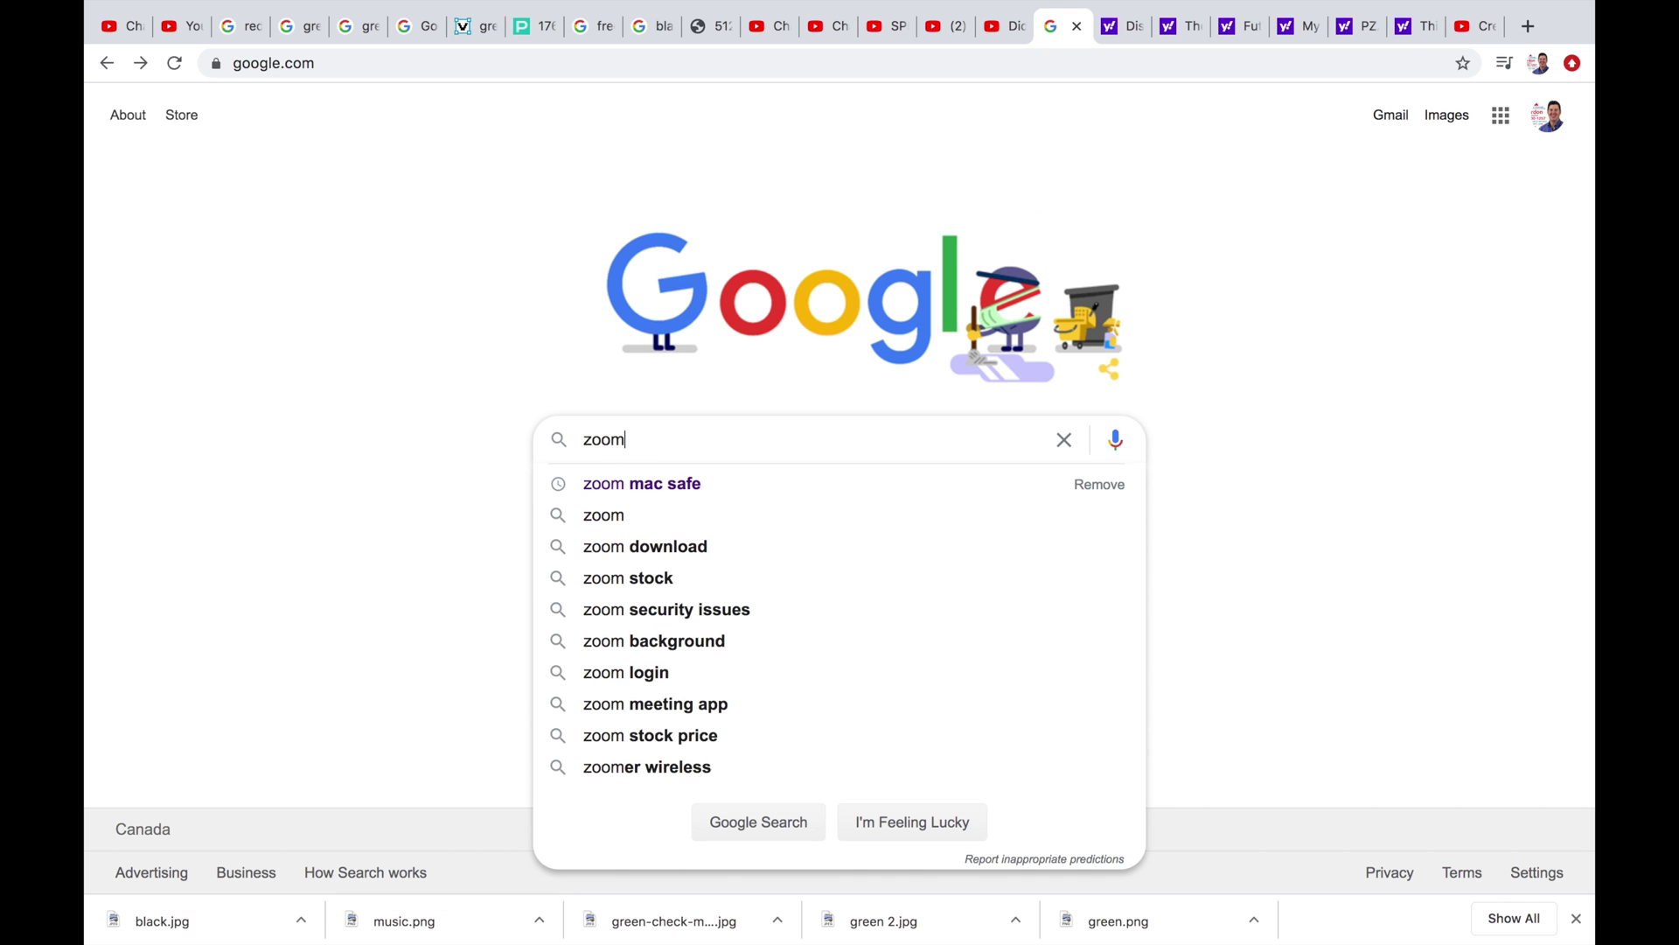
{"action": "key", "text": "Return"}
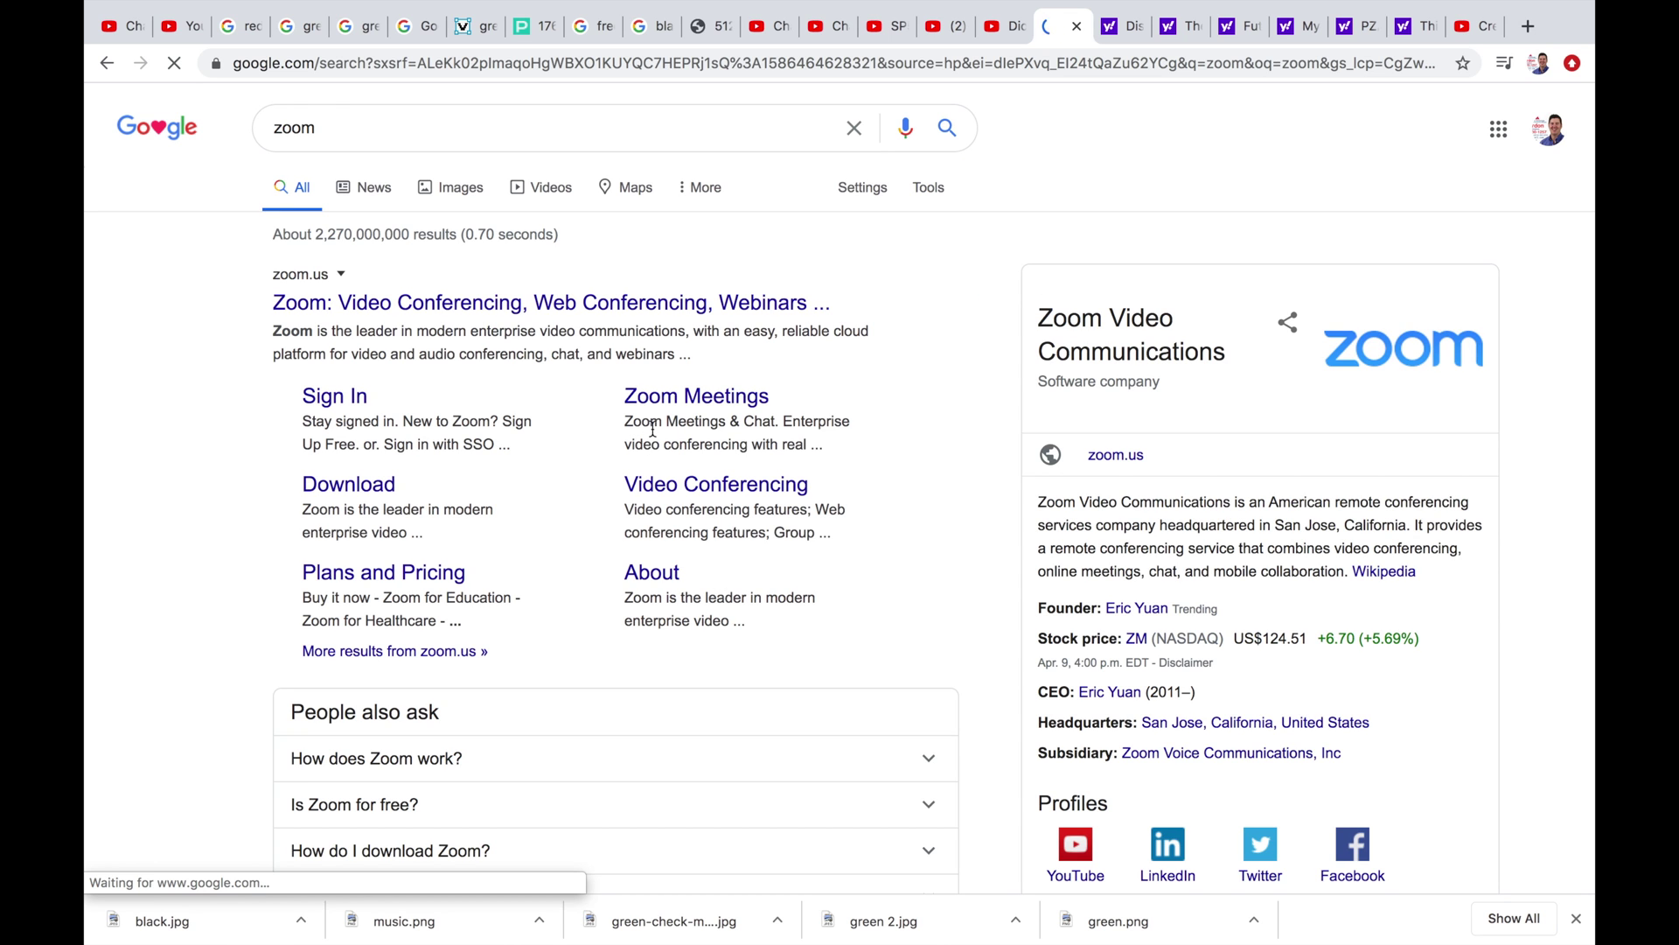
{"action": "left_click", "coordinate": [508, 305]}
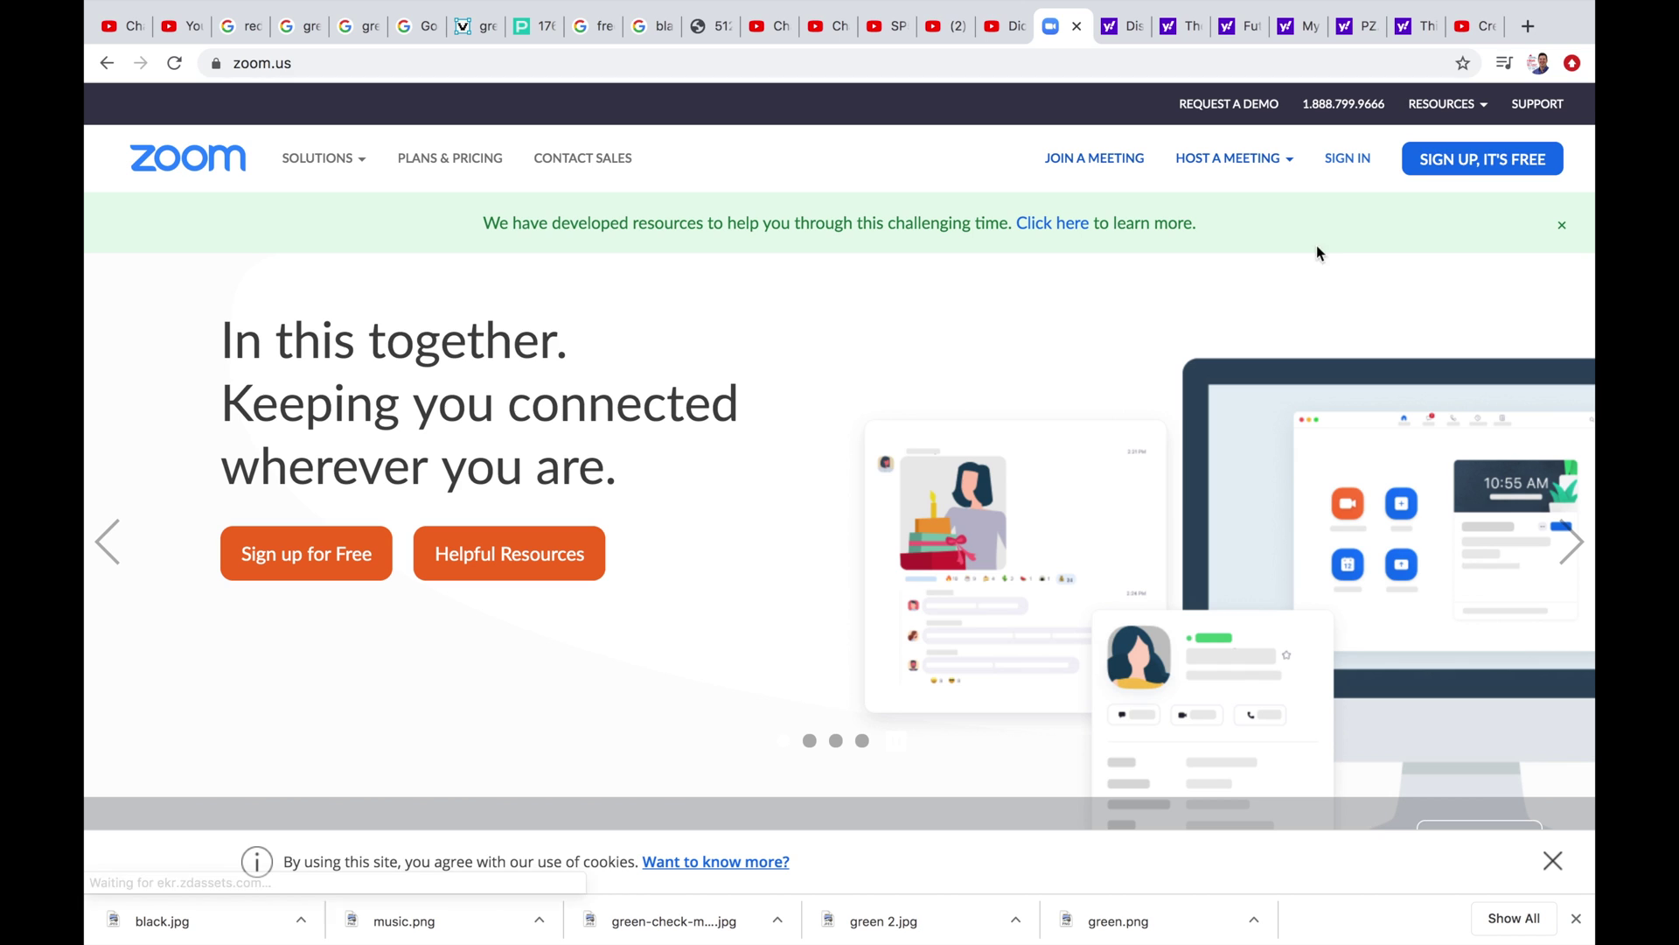
{"action": "left_click", "coordinate": [1495, 167]}
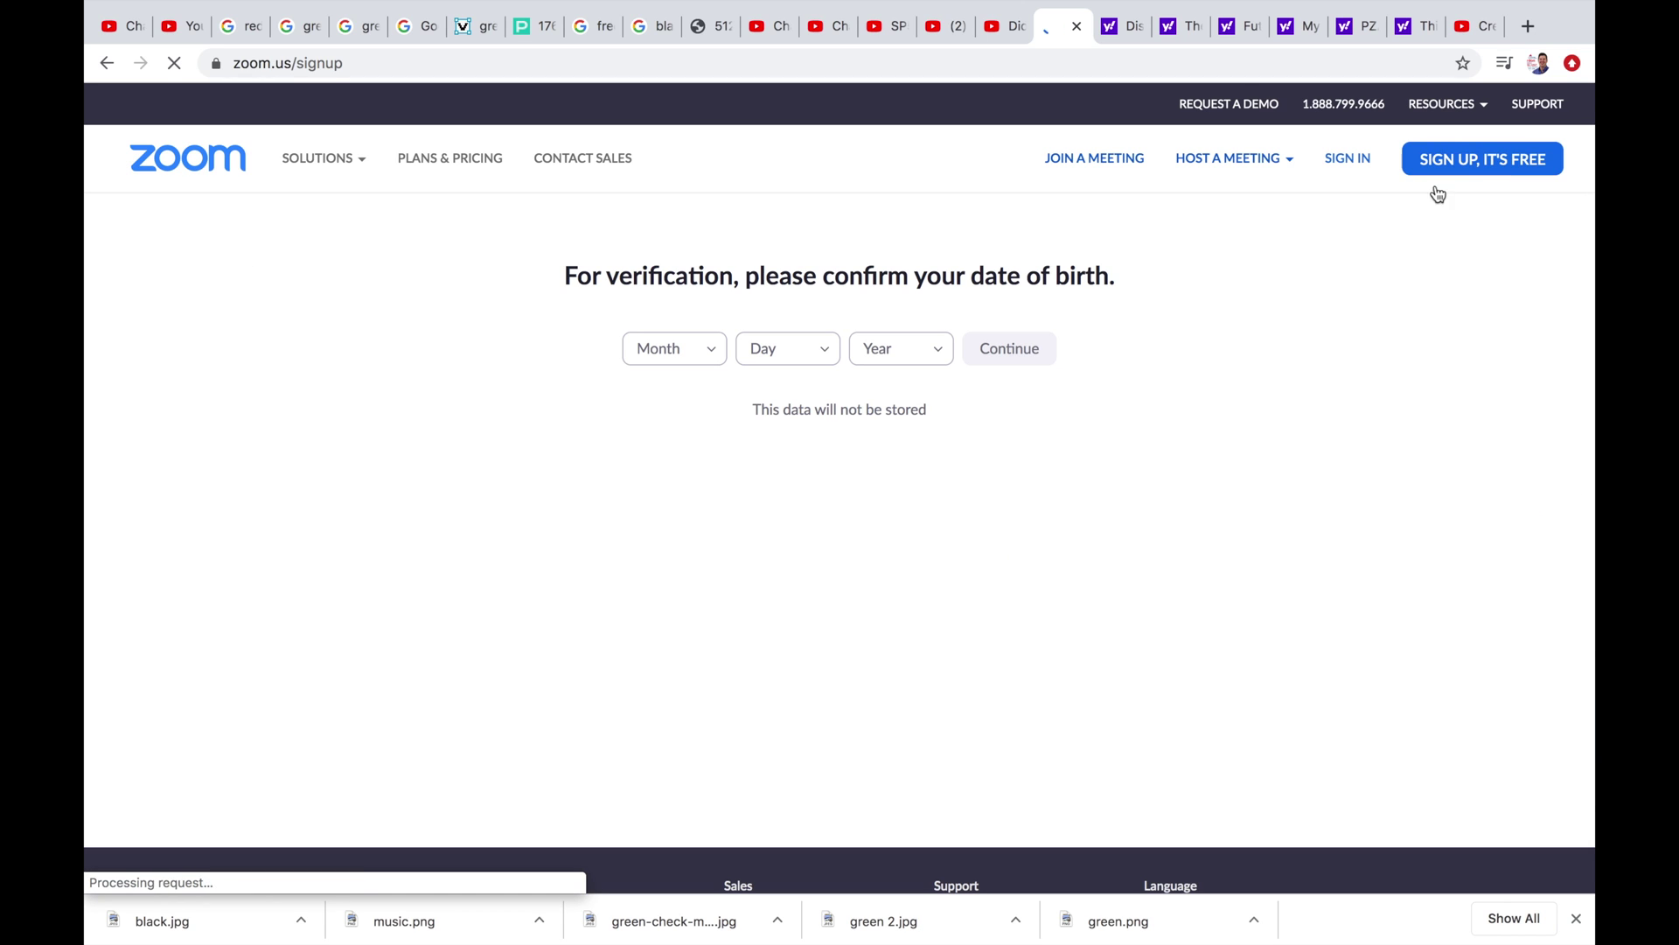
{"action": "left_click", "coordinate": [705, 349]}
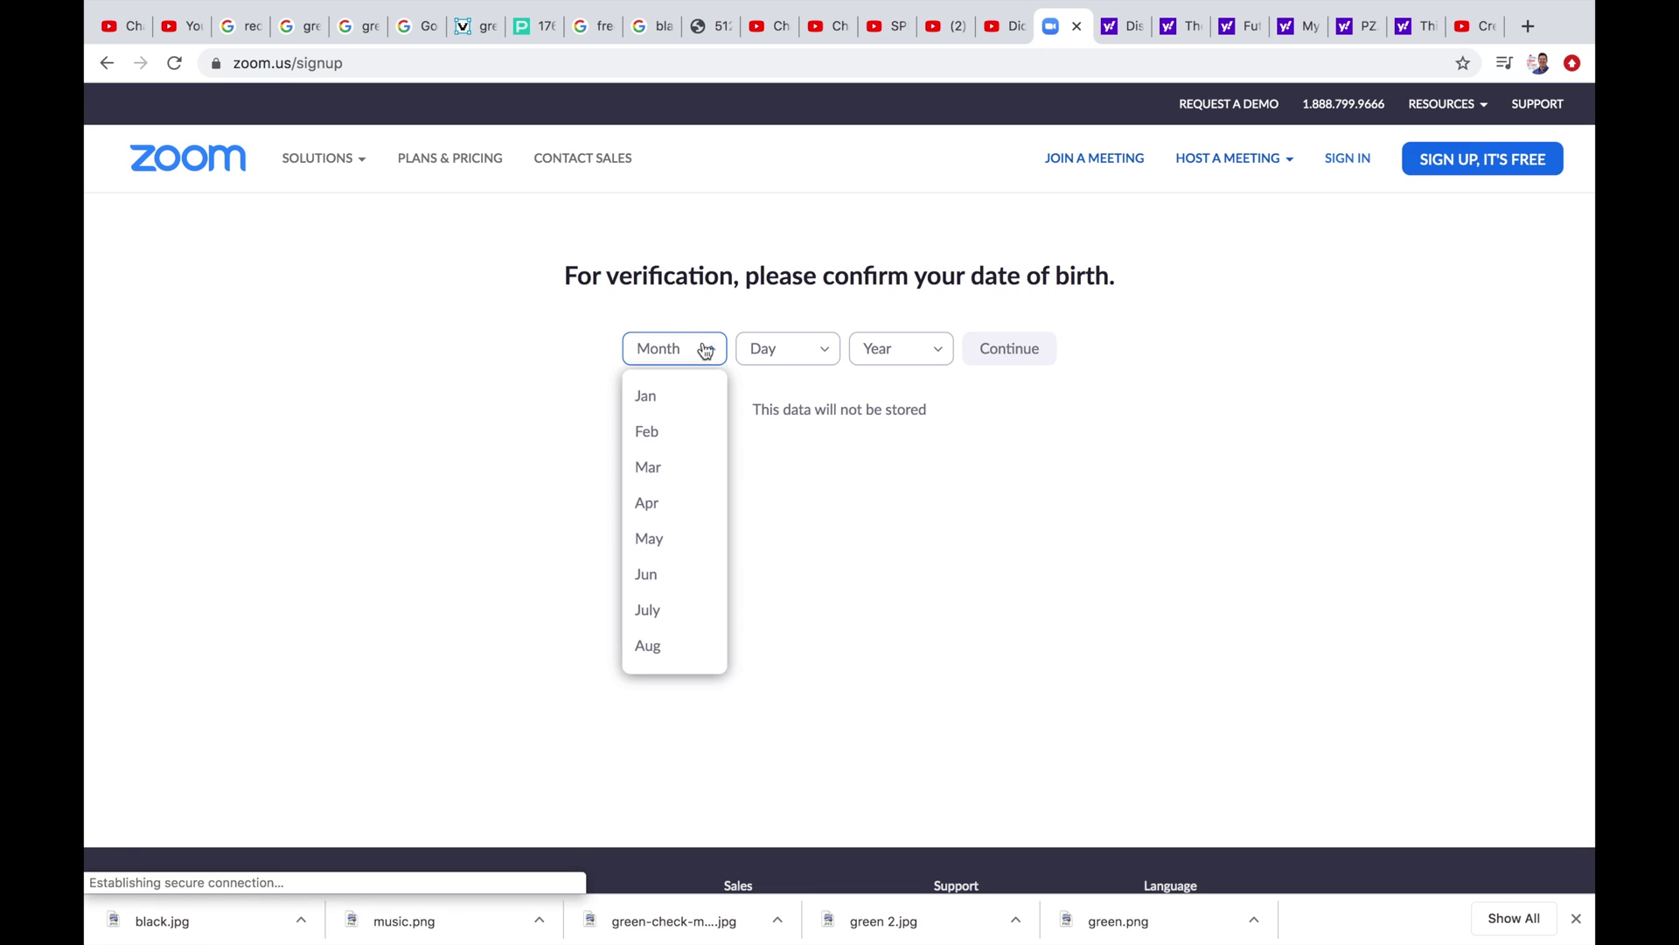
{"action": "scroll", "coordinate": [697, 585], "scroll_direction": "down", "scroll_amount": 2}
{"action": "left_click", "coordinate": [685, 583]}
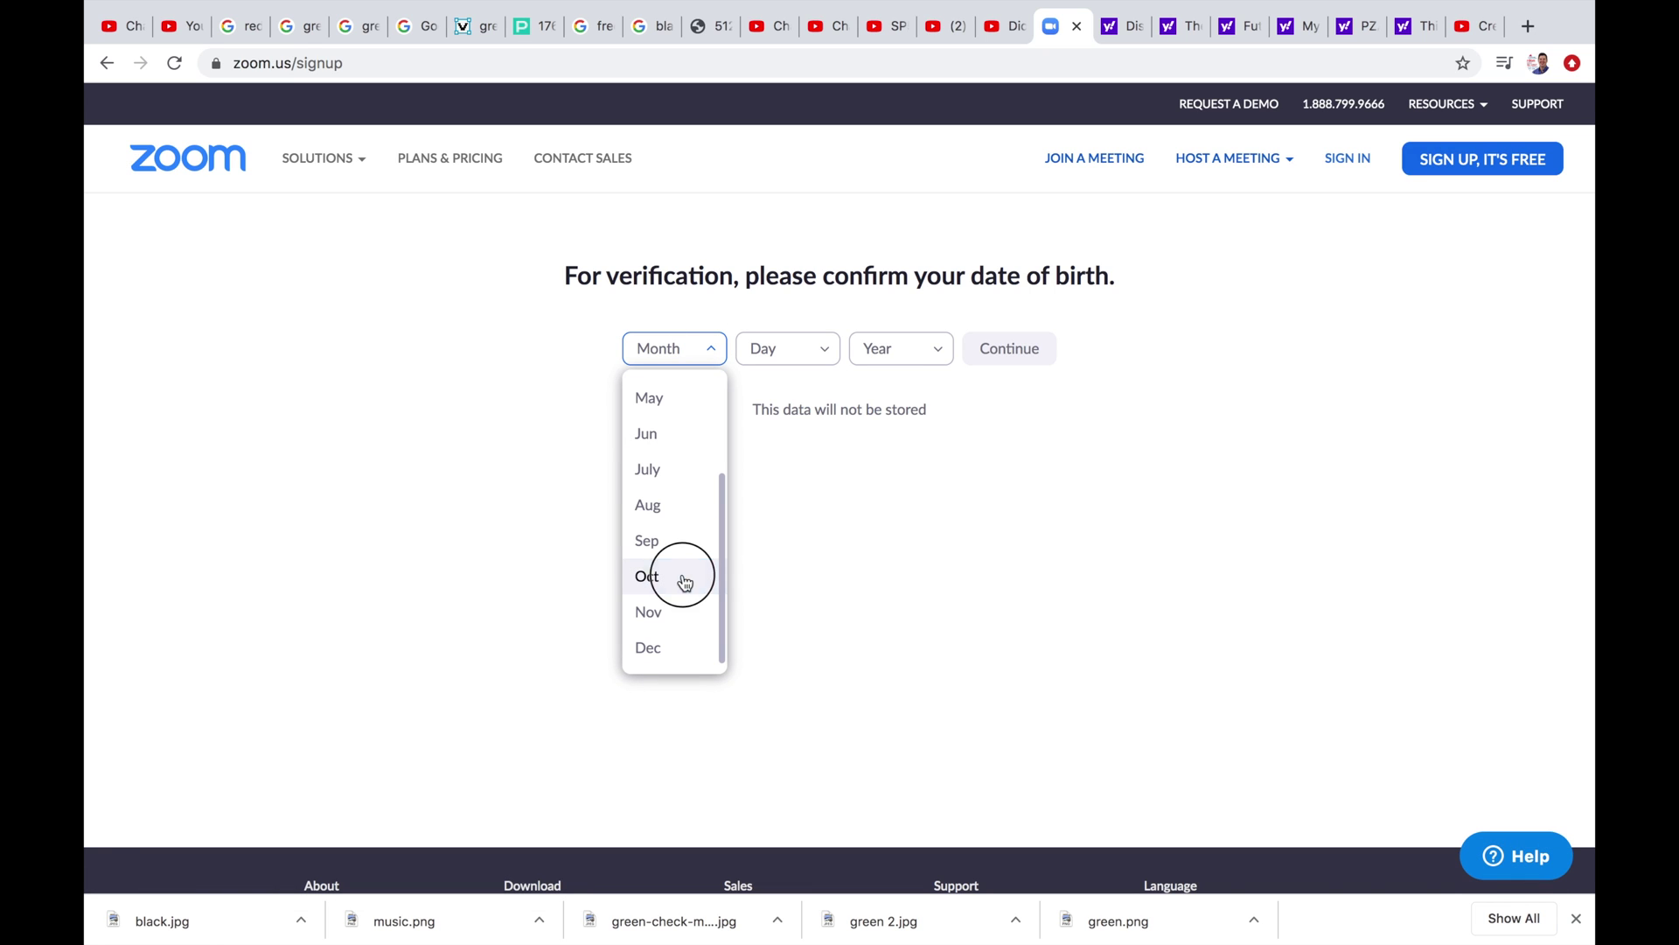
{"action": "left_click", "coordinate": [824, 358]}
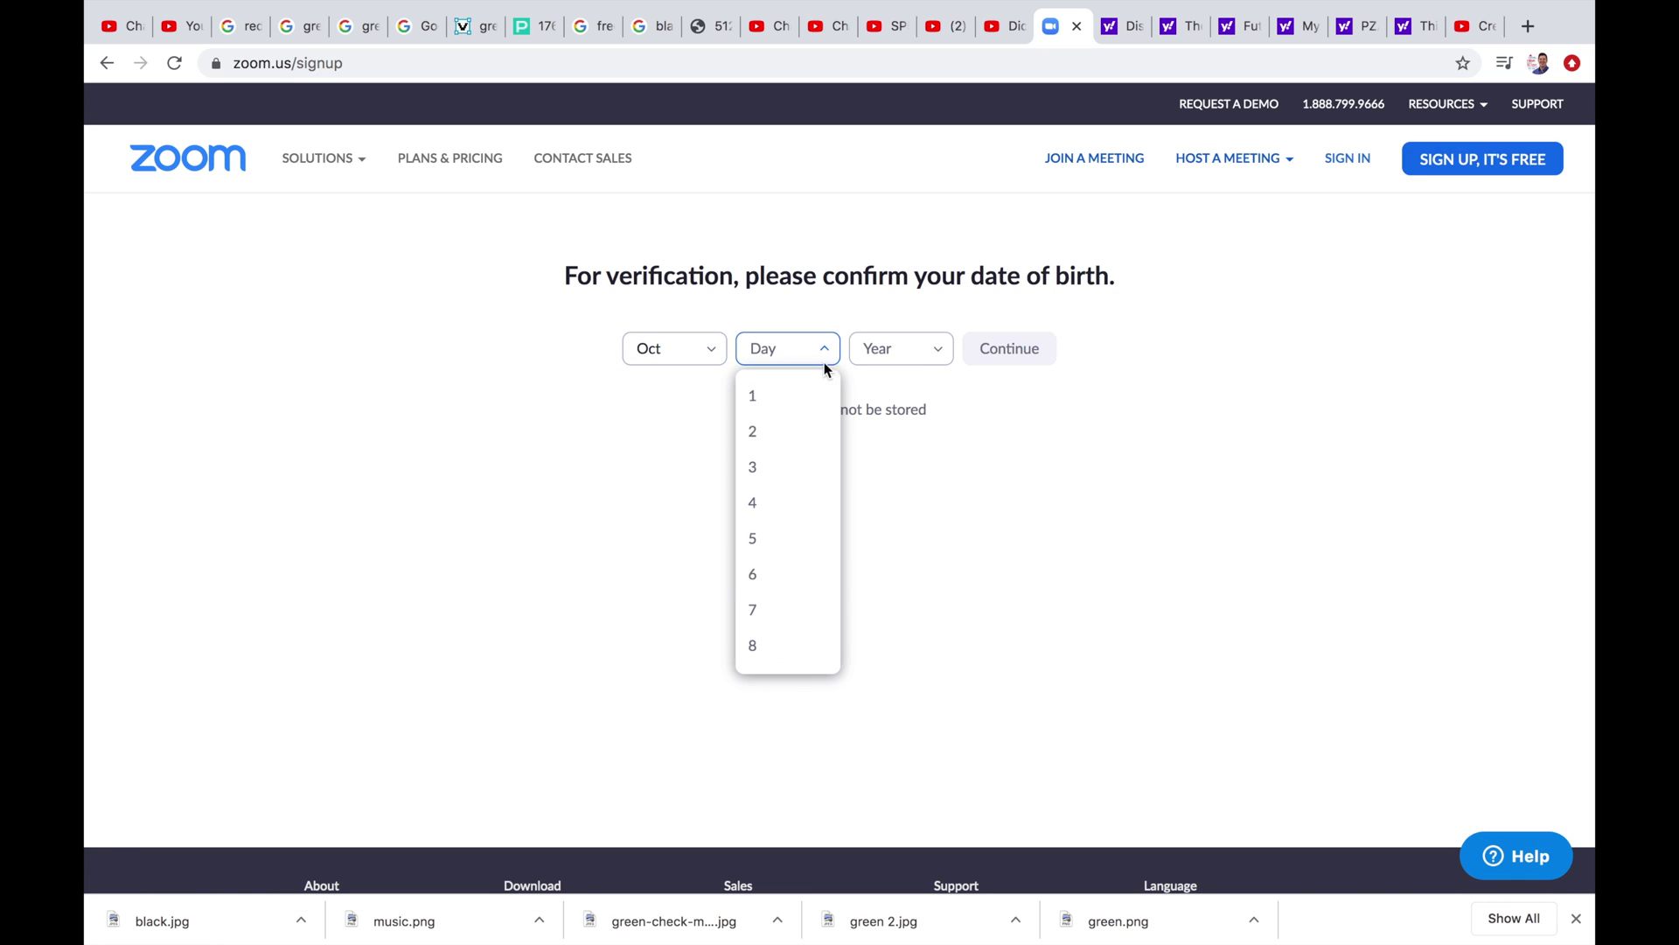
{"action": "scroll", "coordinate": [805, 573], "scroll_direction": "down", "scroll_amount": 9}
{"action": "scroll", "coordinate": [790, 477], "scroll_direction": "up", "scroll_amount": 2}
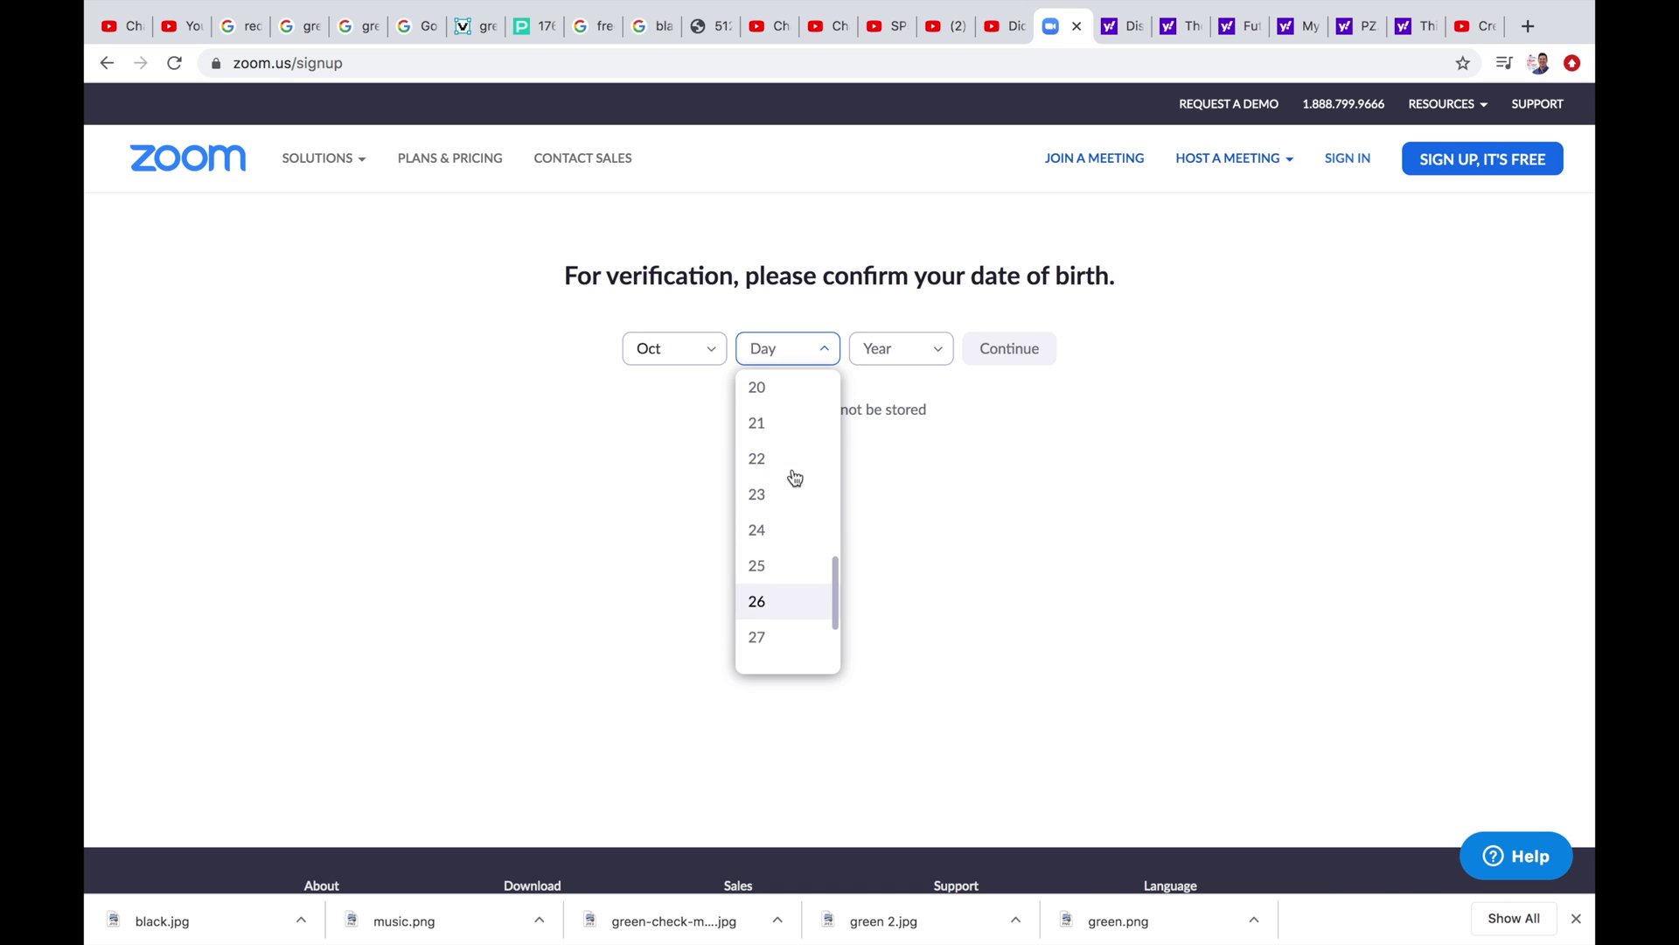
{"action": "left_click", "coordinate": [786, 483]}
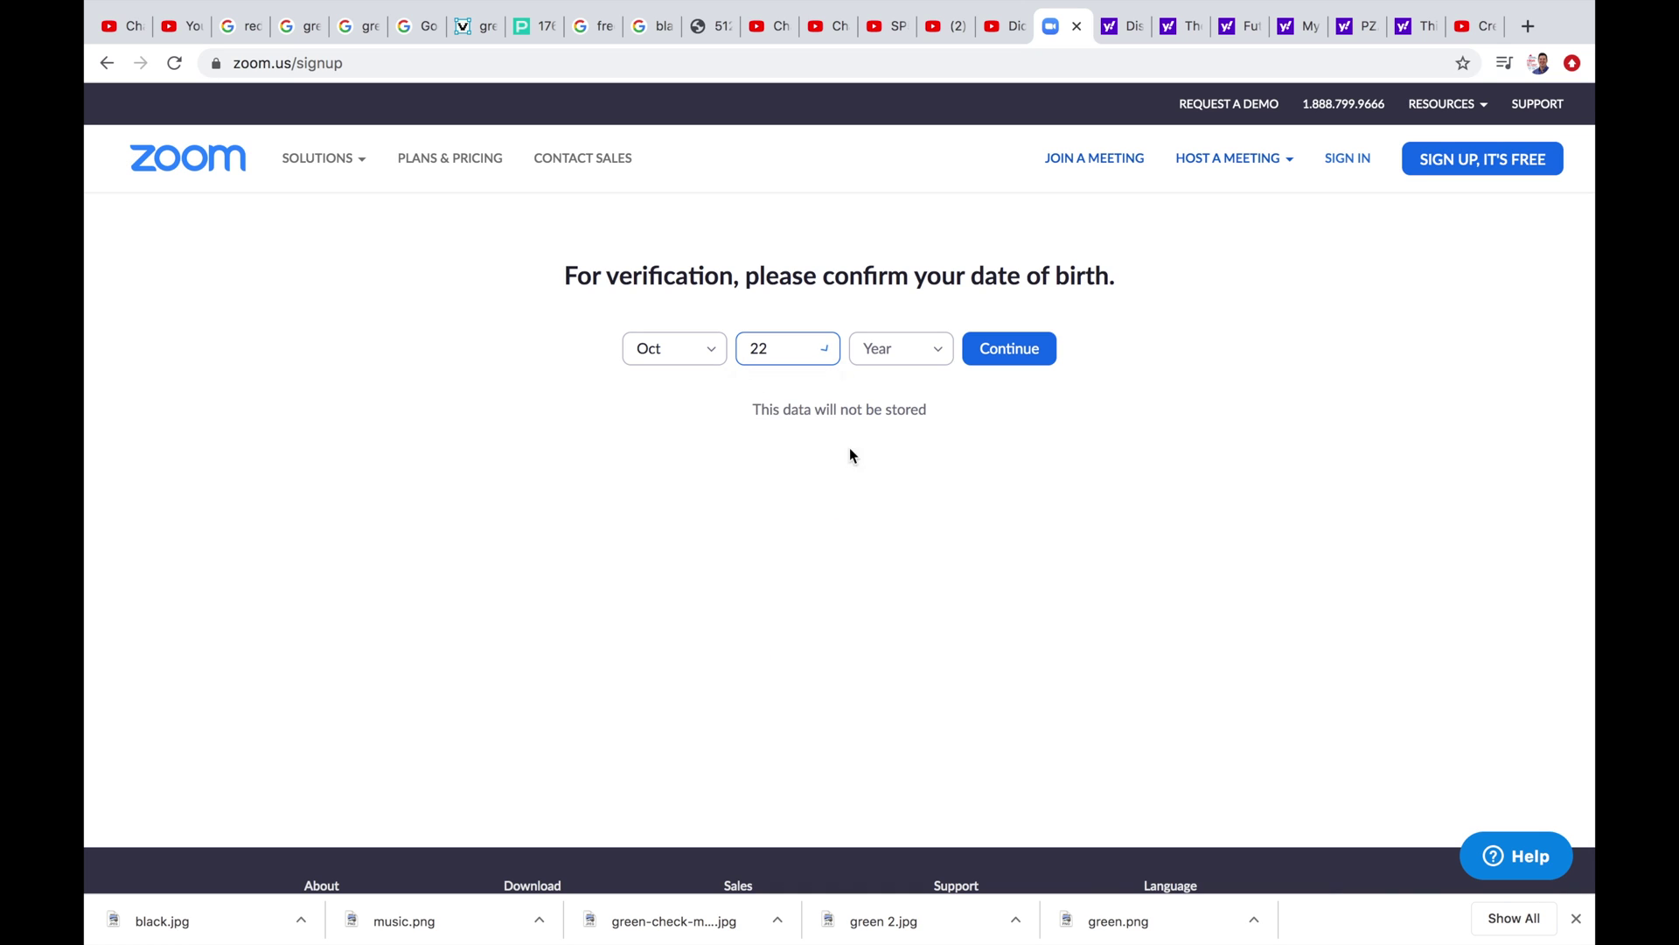
{"action": "left_click", "coordinate": [936, 359]}
{"action": "scroll", "coordinate": [914, 547], "scroll_direction": "down", "scroll_amount": 3}
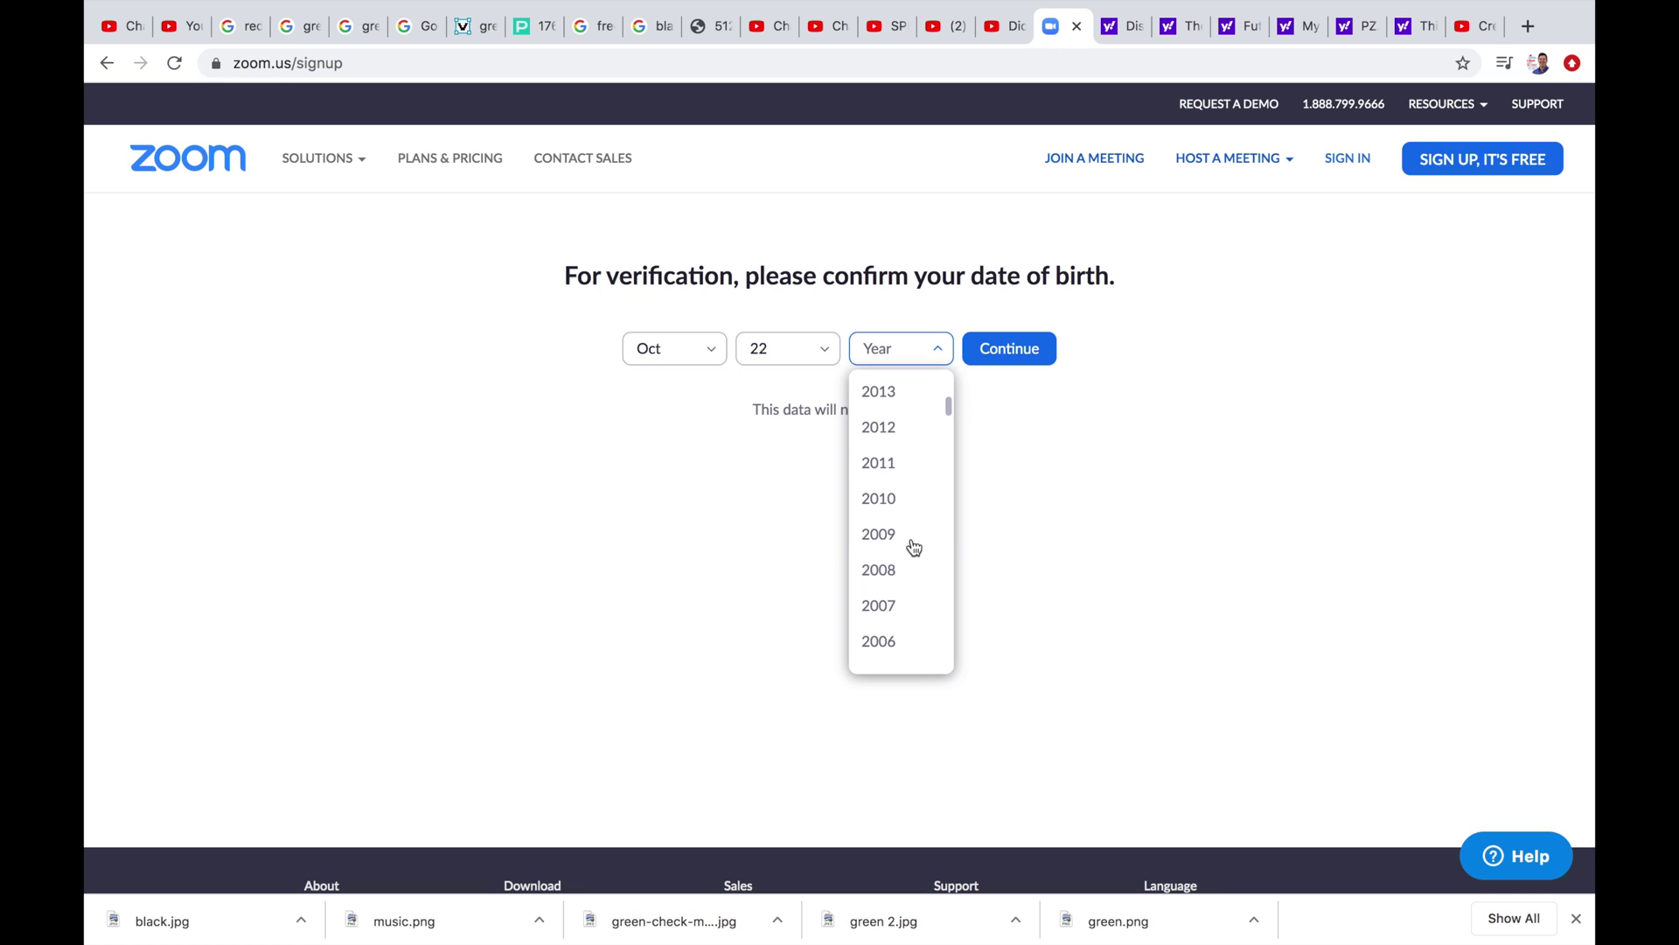
{"action": "scroll", "coordinate": [913, 545], "scroll_direction": "down", "scroll_amount": 4}
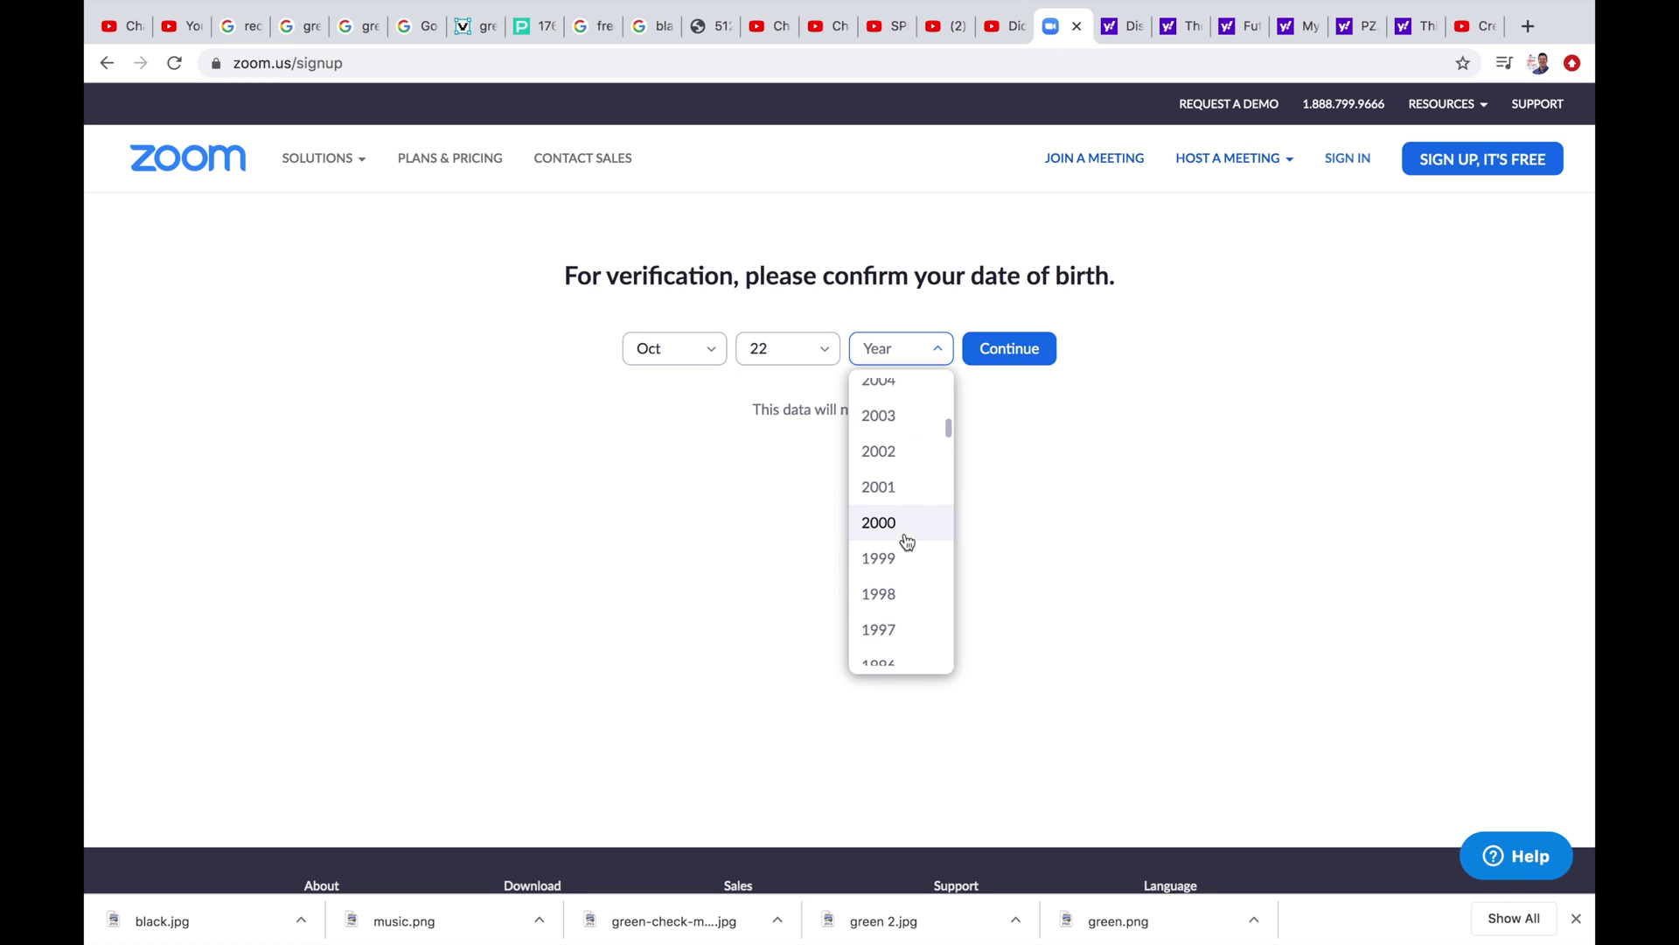
{"action": "left_click", "coordinate": [907, 542]}
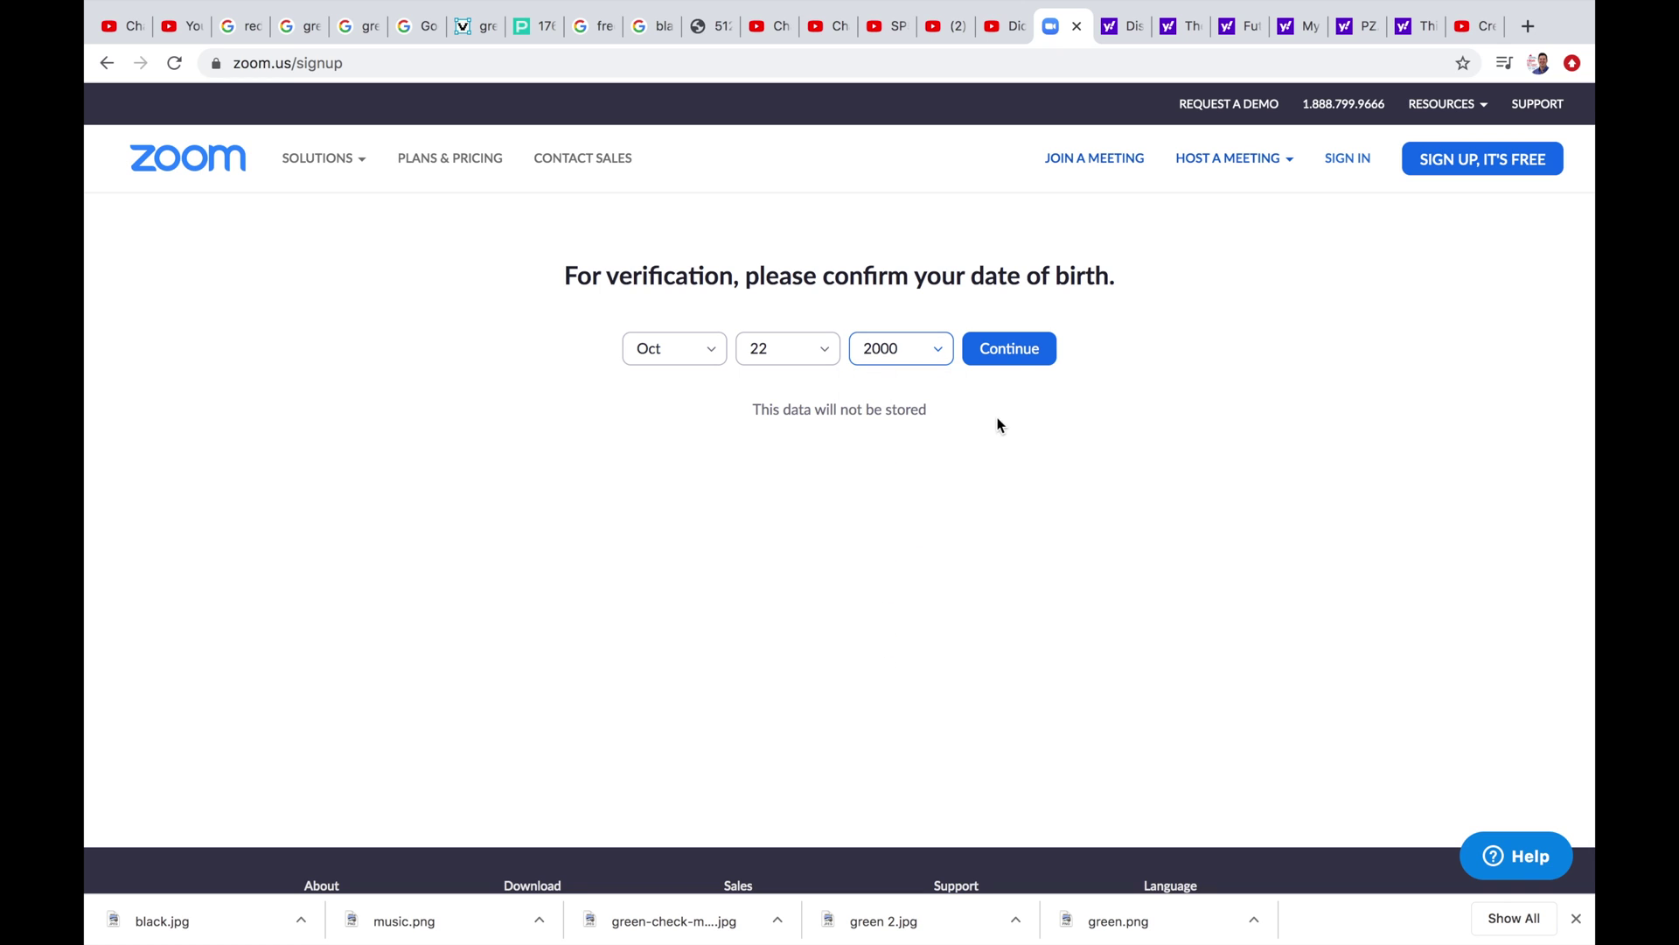
{"action": "left_click", "coordinate": [1010, 350]}
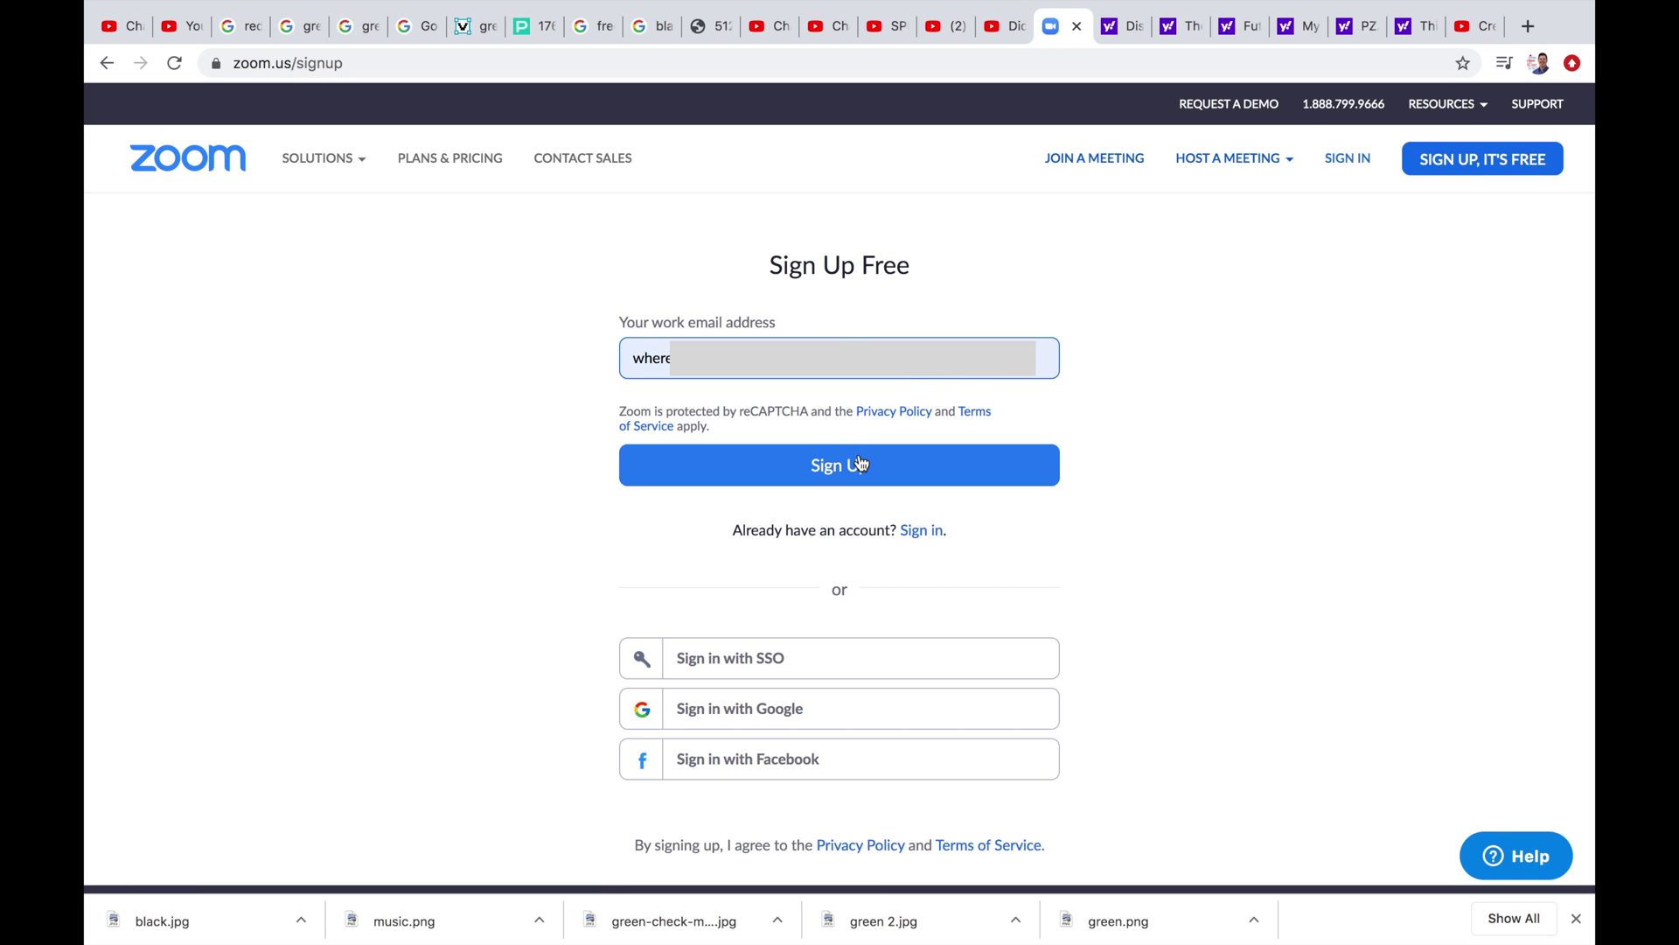
{"action": "left_click", "coordinate": [859, 462]}
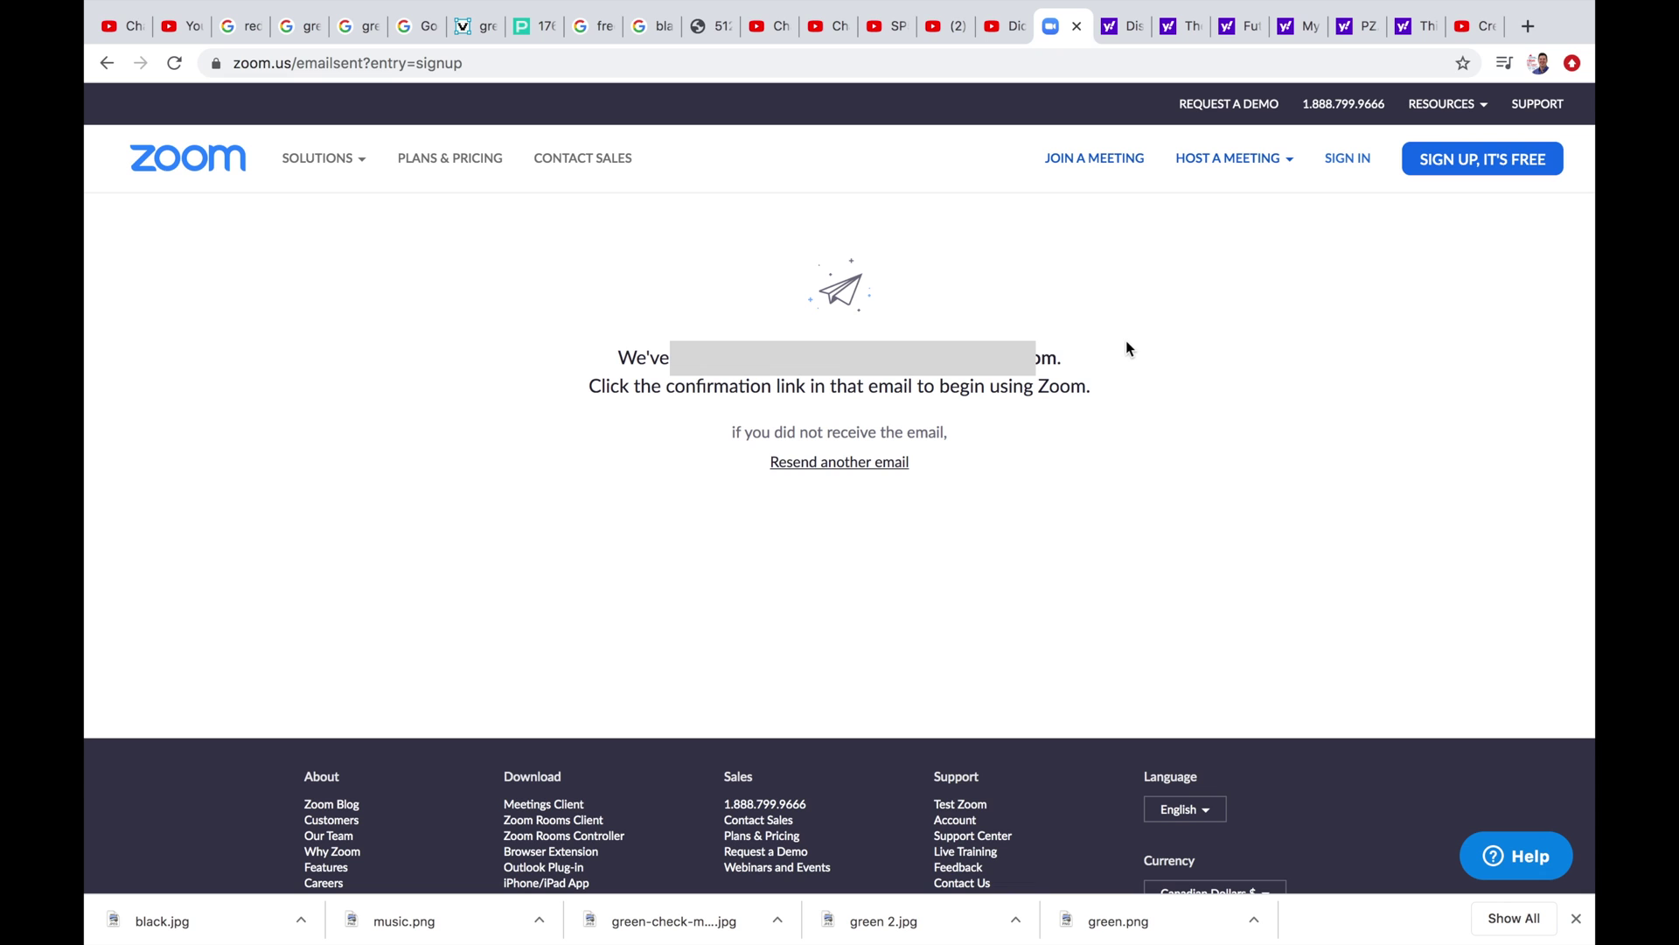
- Switch to another browser tab and go to the hotmail.com mailbox
{"action": "left_click", "coordinate": [1122, 26]}
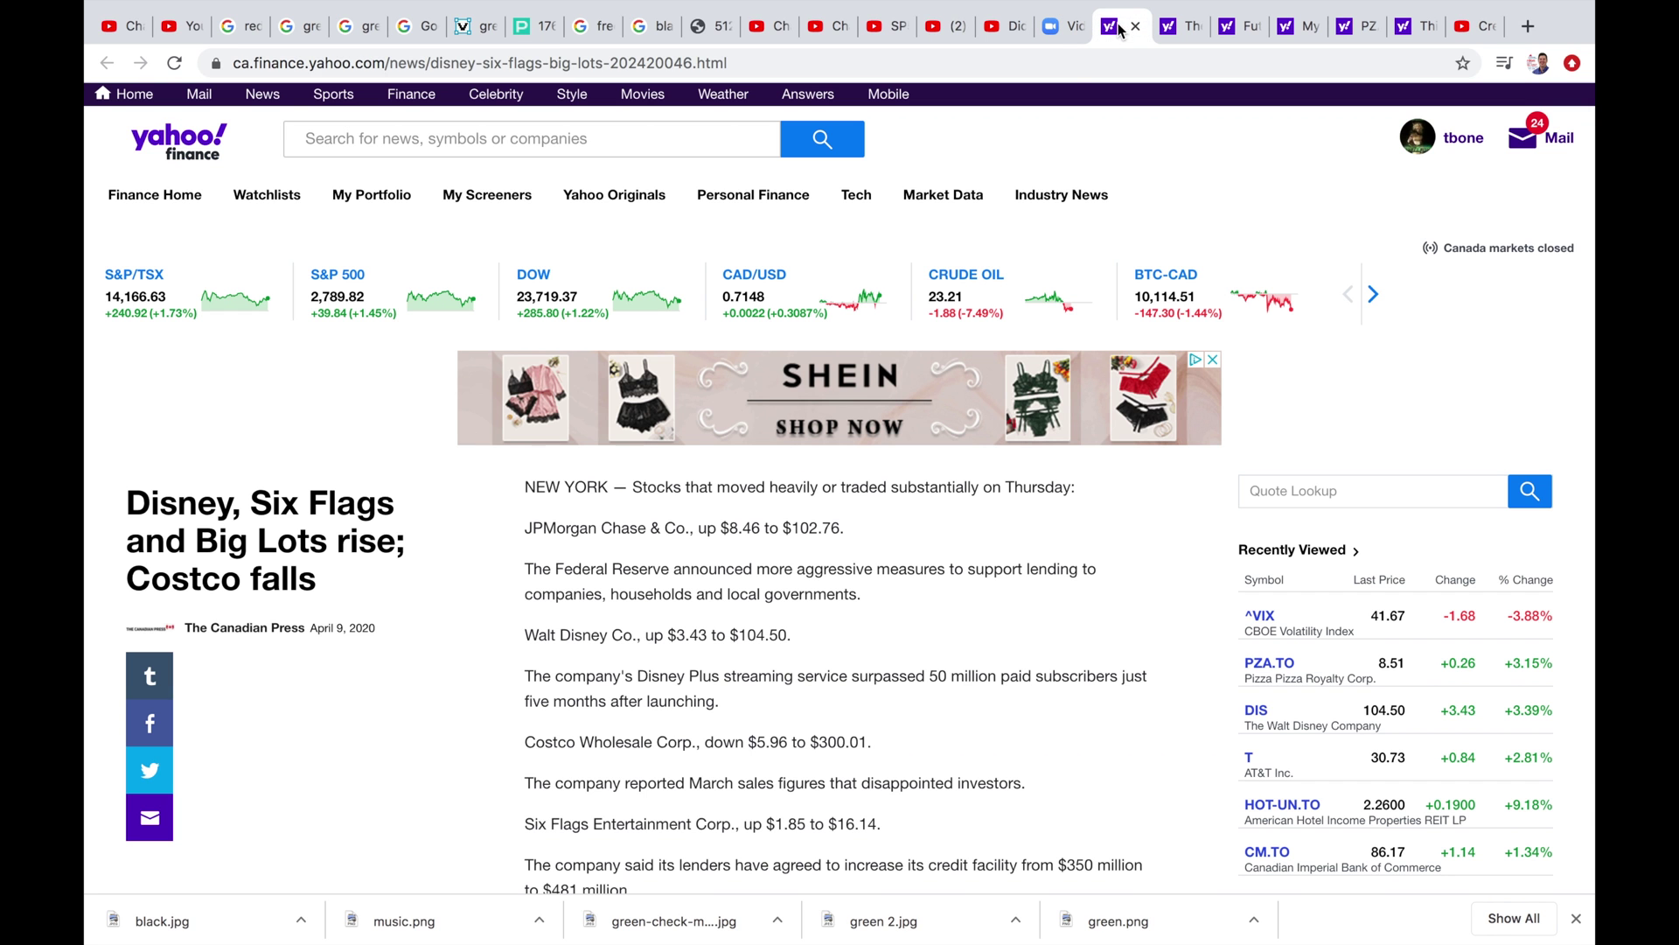
{"action": "left_click", "coordinate": [1076, 65]}
{"action": "type", "text": "hotmail.com"}
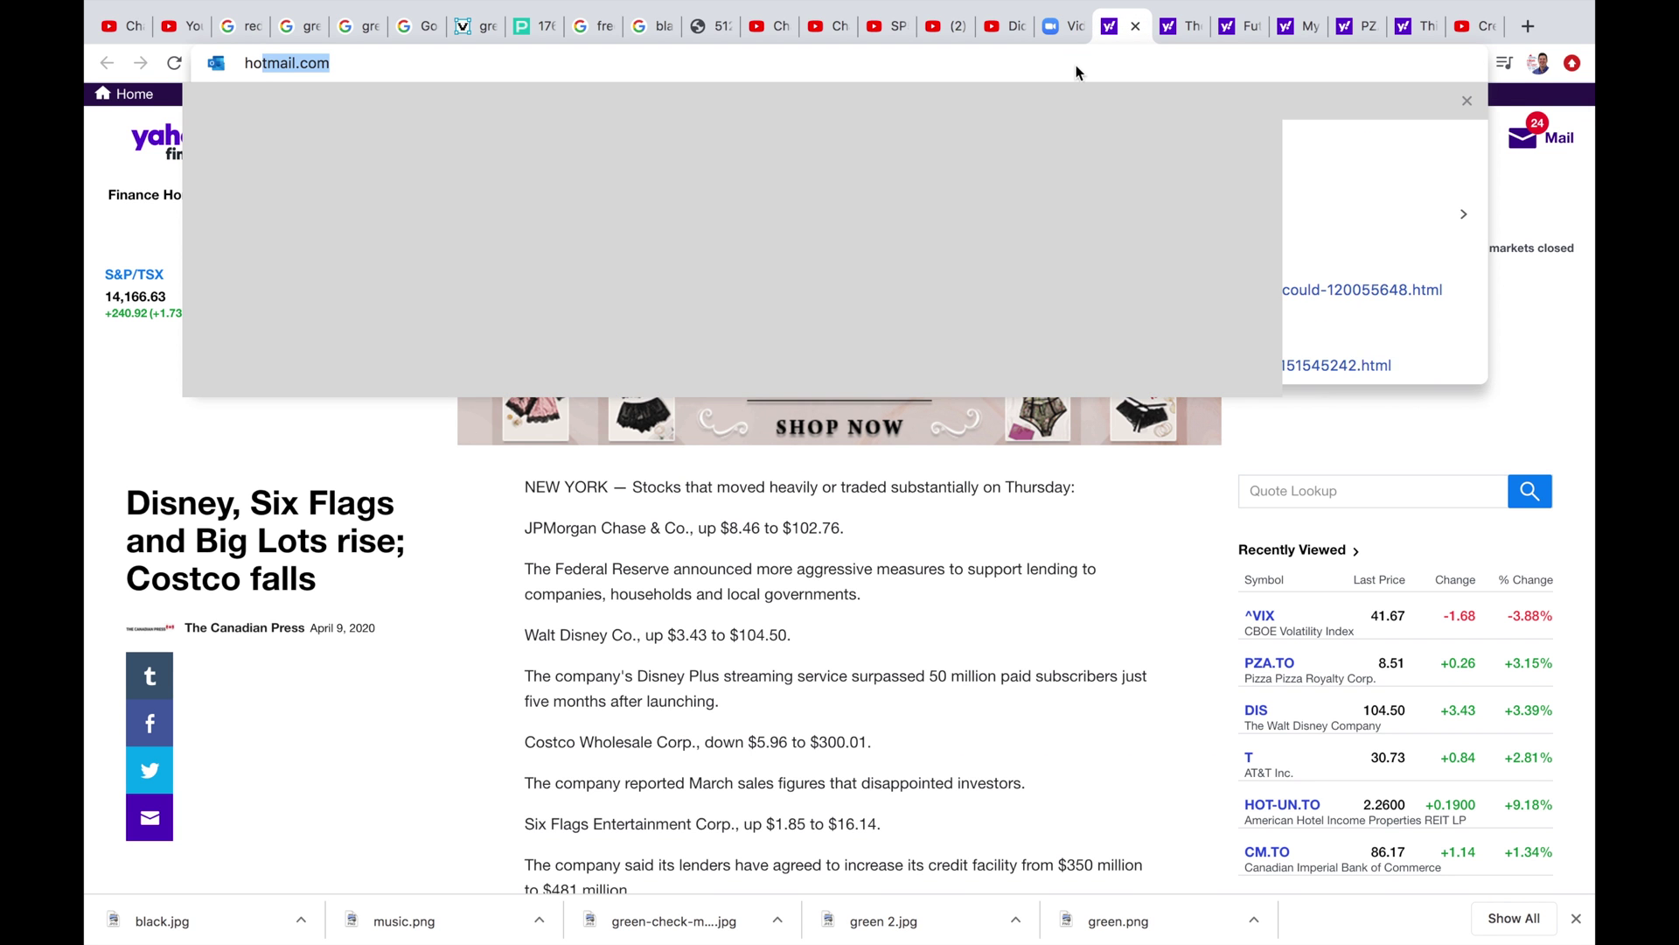
{"action": "key", "text": "Return"}
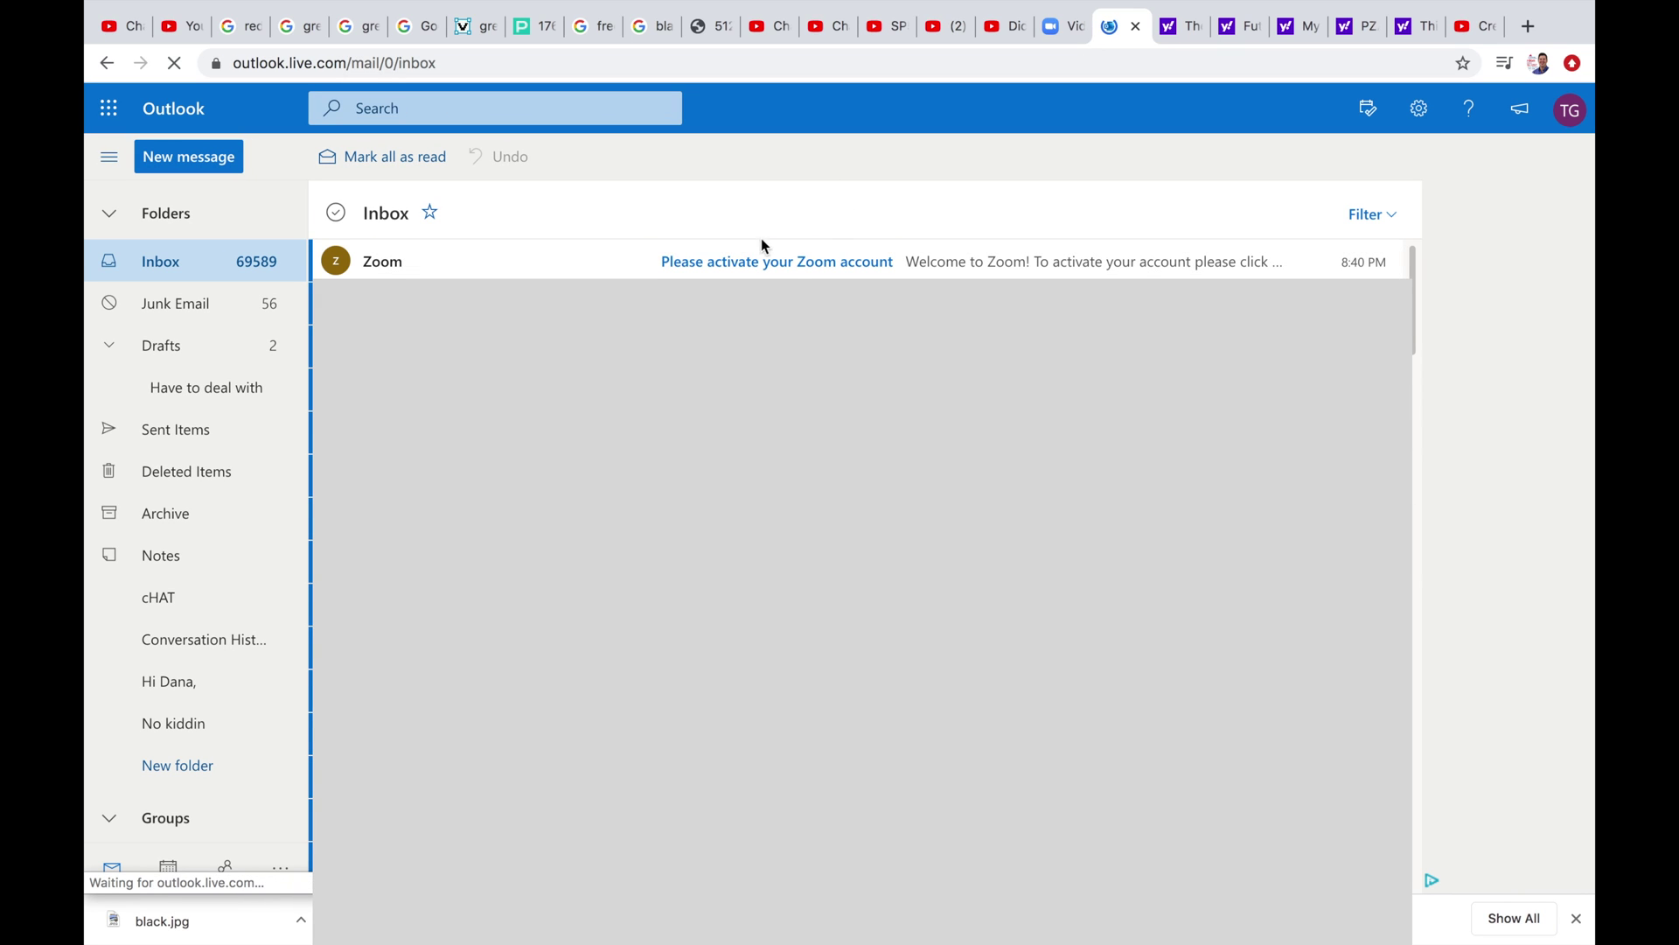
- Open the Zoom activation e-mail and follow its Activate Account link
{"action": "left_click", "coordinate": [760, 277]}
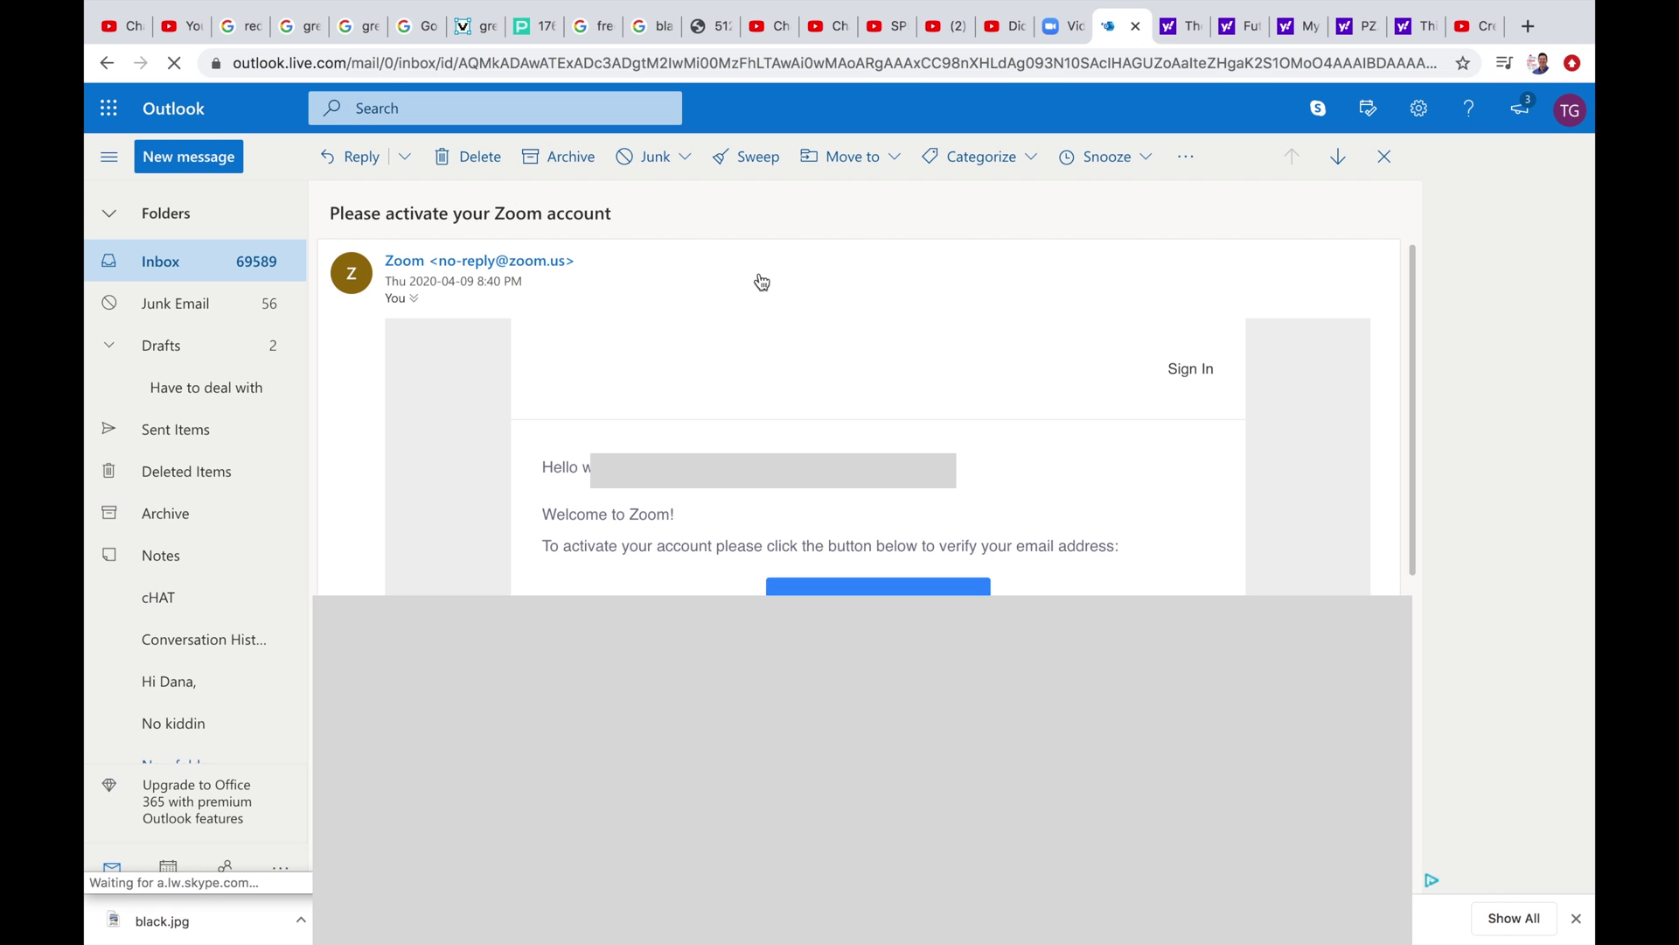
{"action": "scroll", "coordinate": [863, 423], "scroll_direction": "down", "scroll_amount": 2}
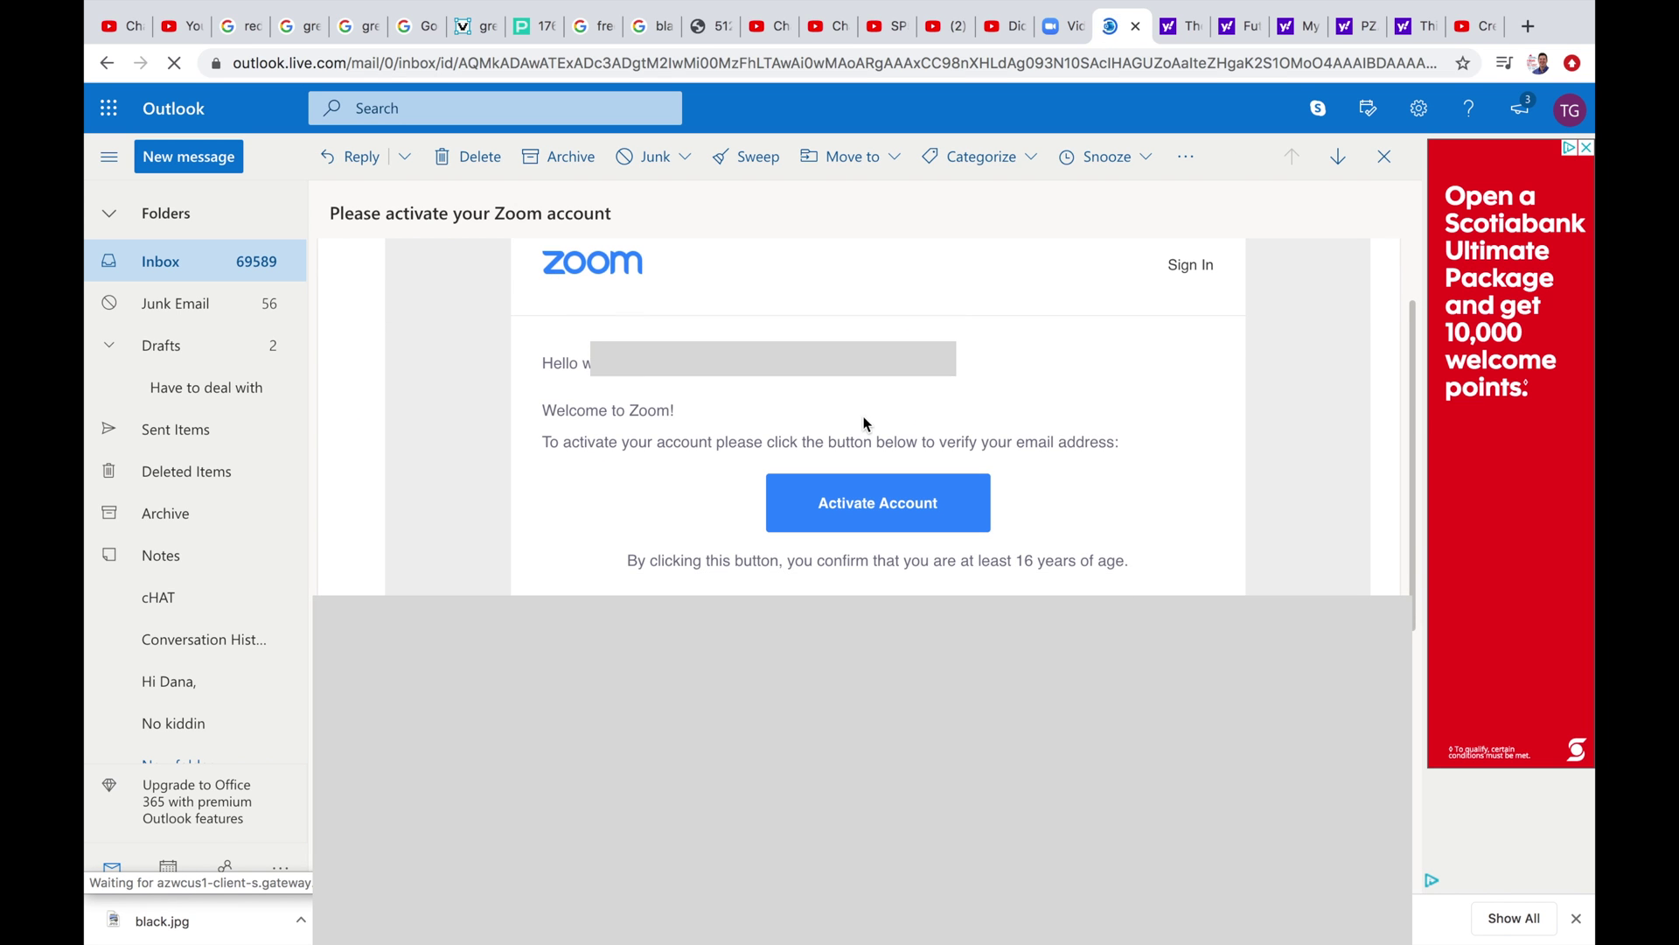
{"action": "left_click", "coordinate": [880, 522]}
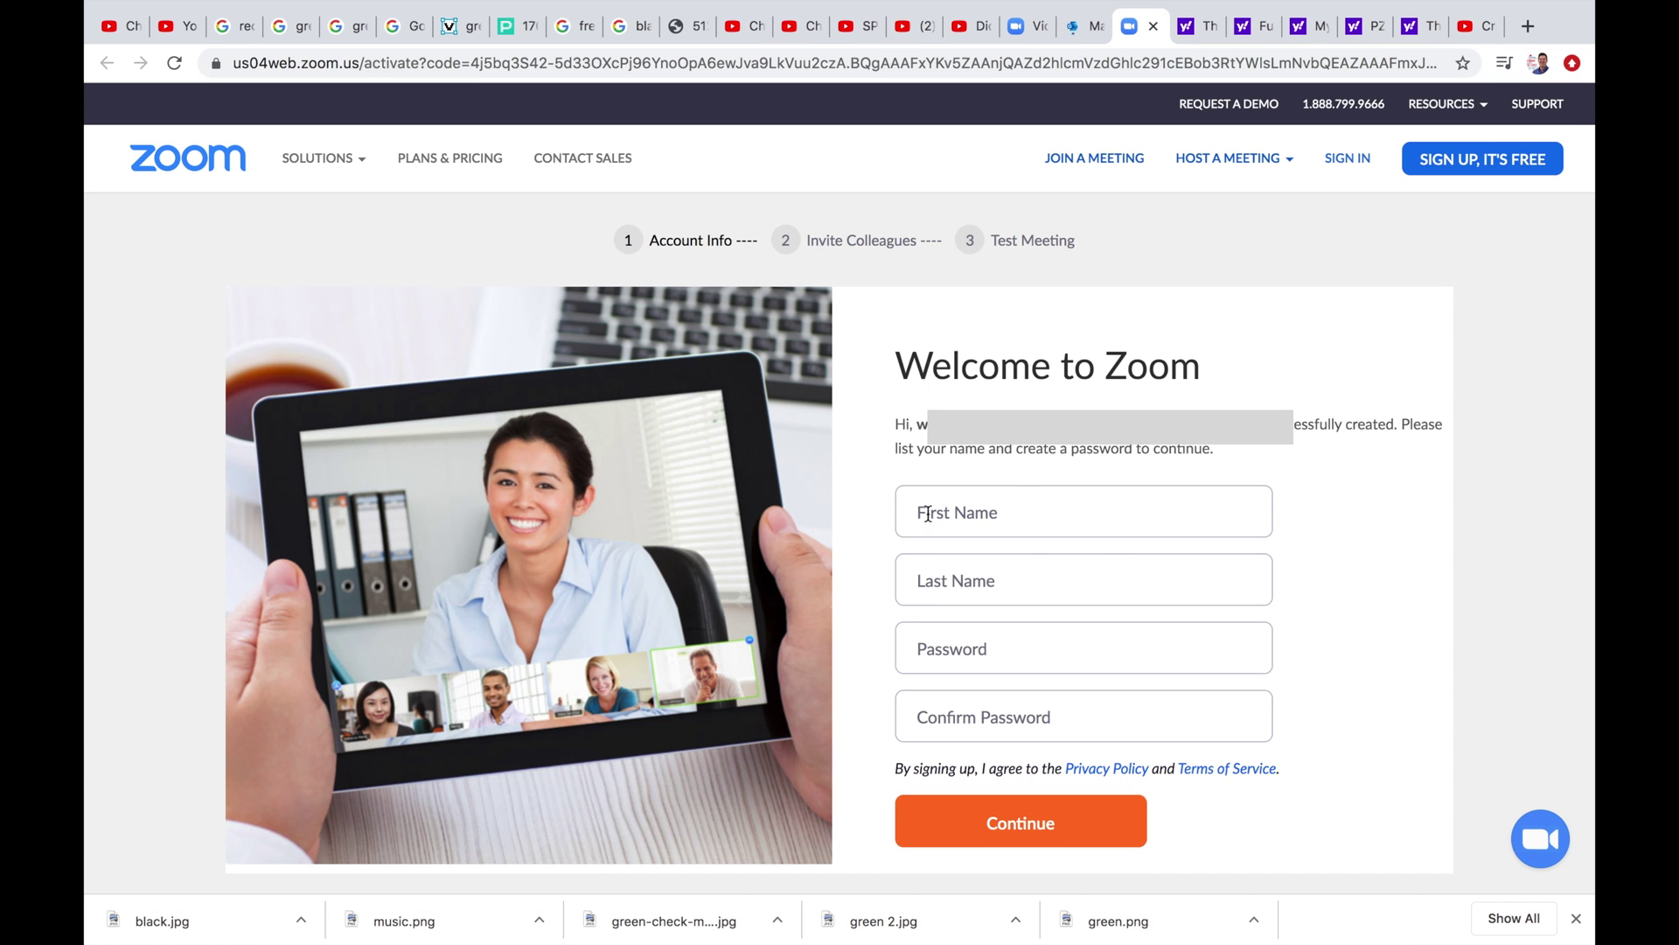
- Enter the first and last name on the activation form
{"action": "left_click", "coordinate": [993, 507]}
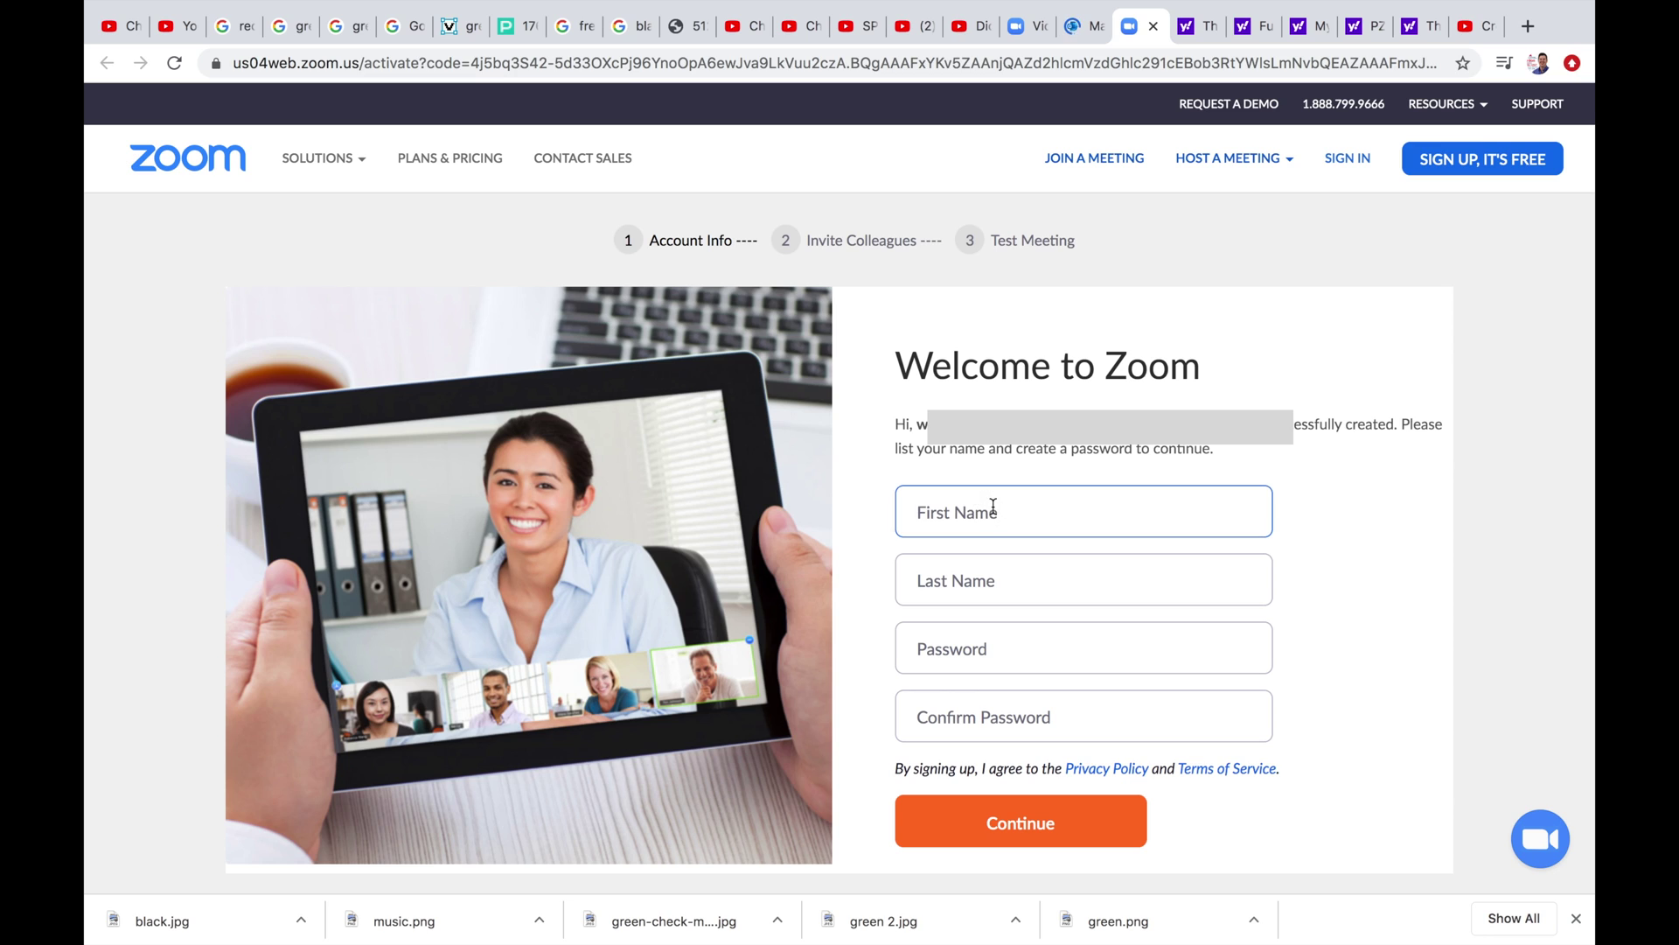
{"action": "left_click", "coordinate": [1011, 566]}
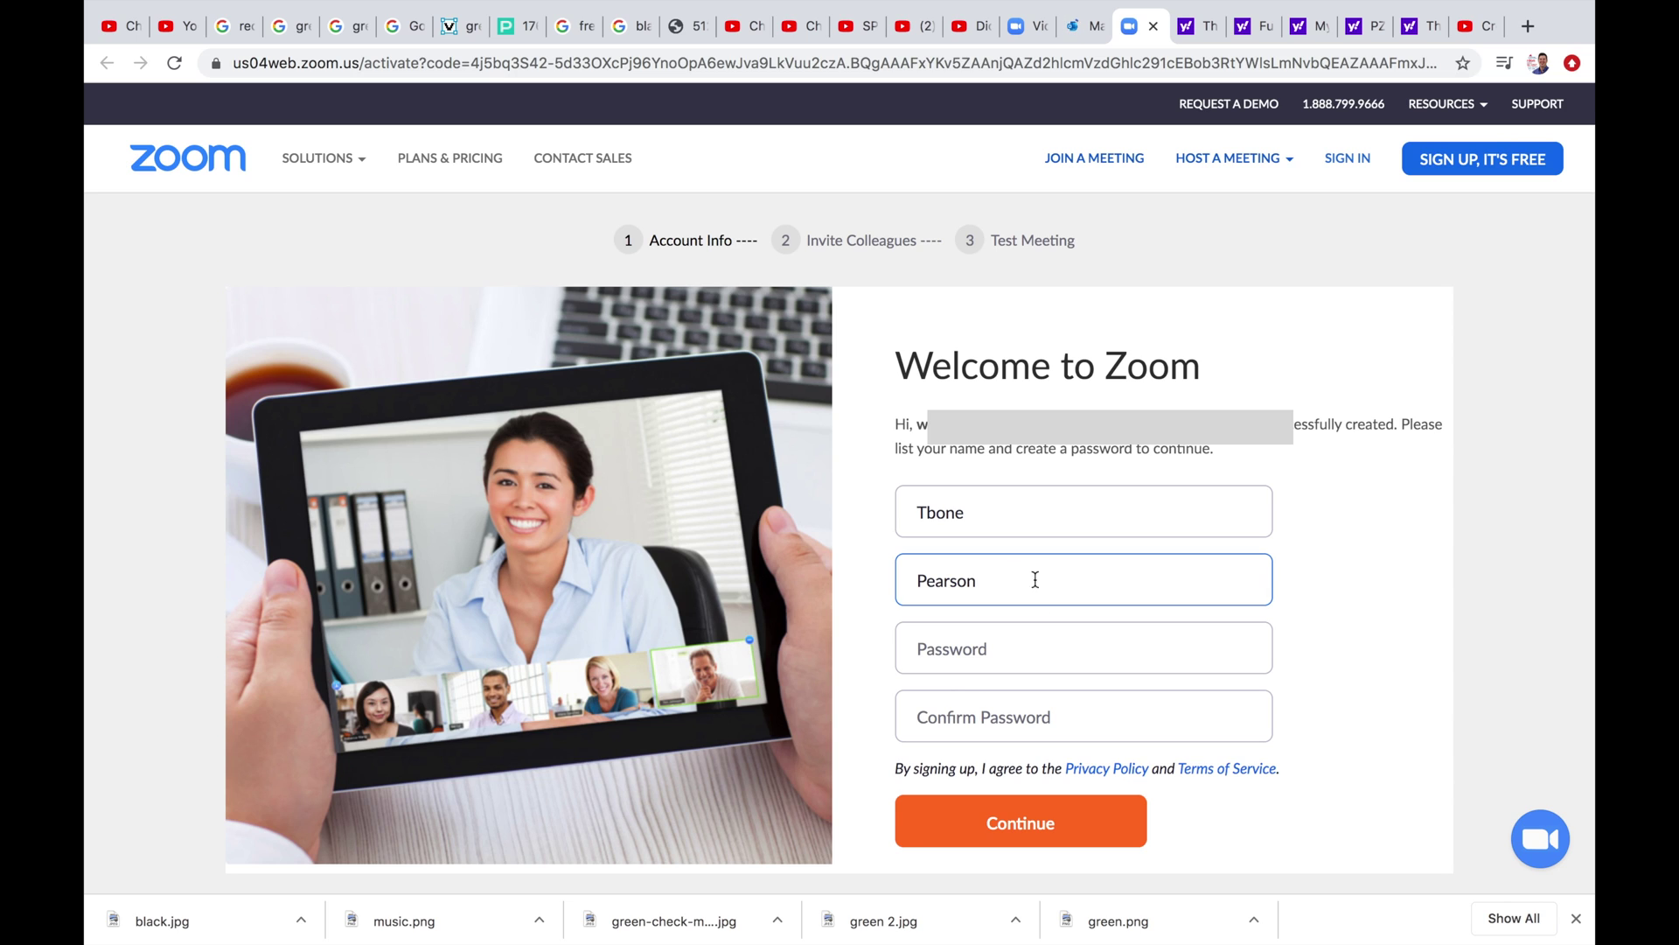
- Set the account password, make the confirmation match, and submit the form
{"action": "left_click", "coordinate": [1013, 643]}
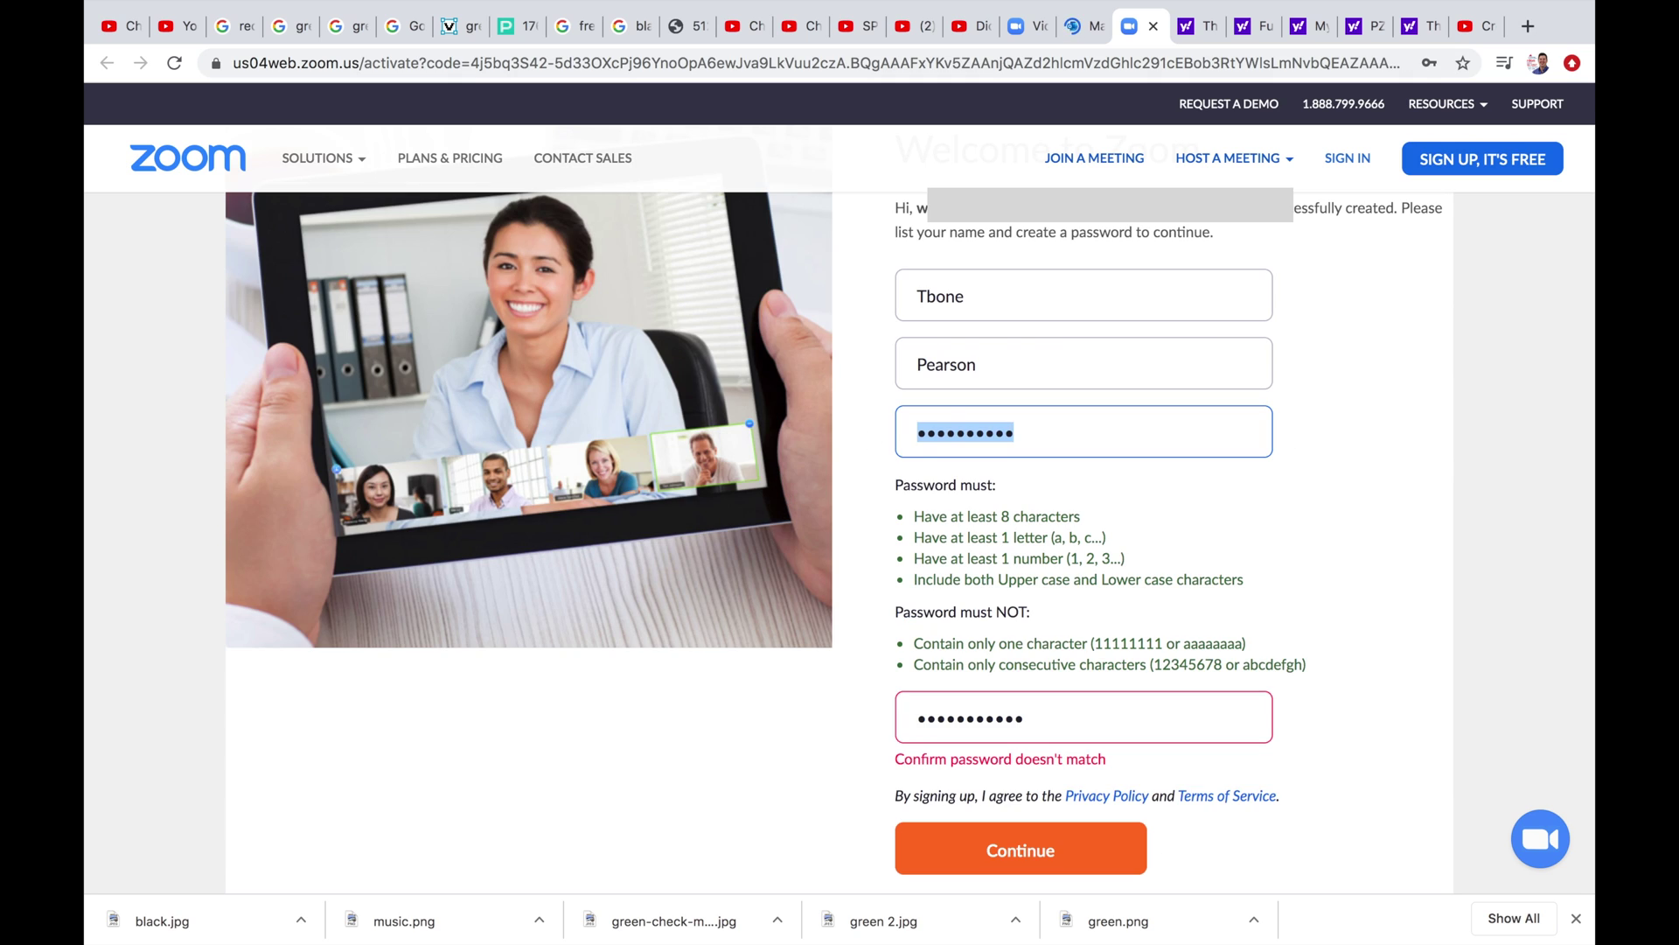
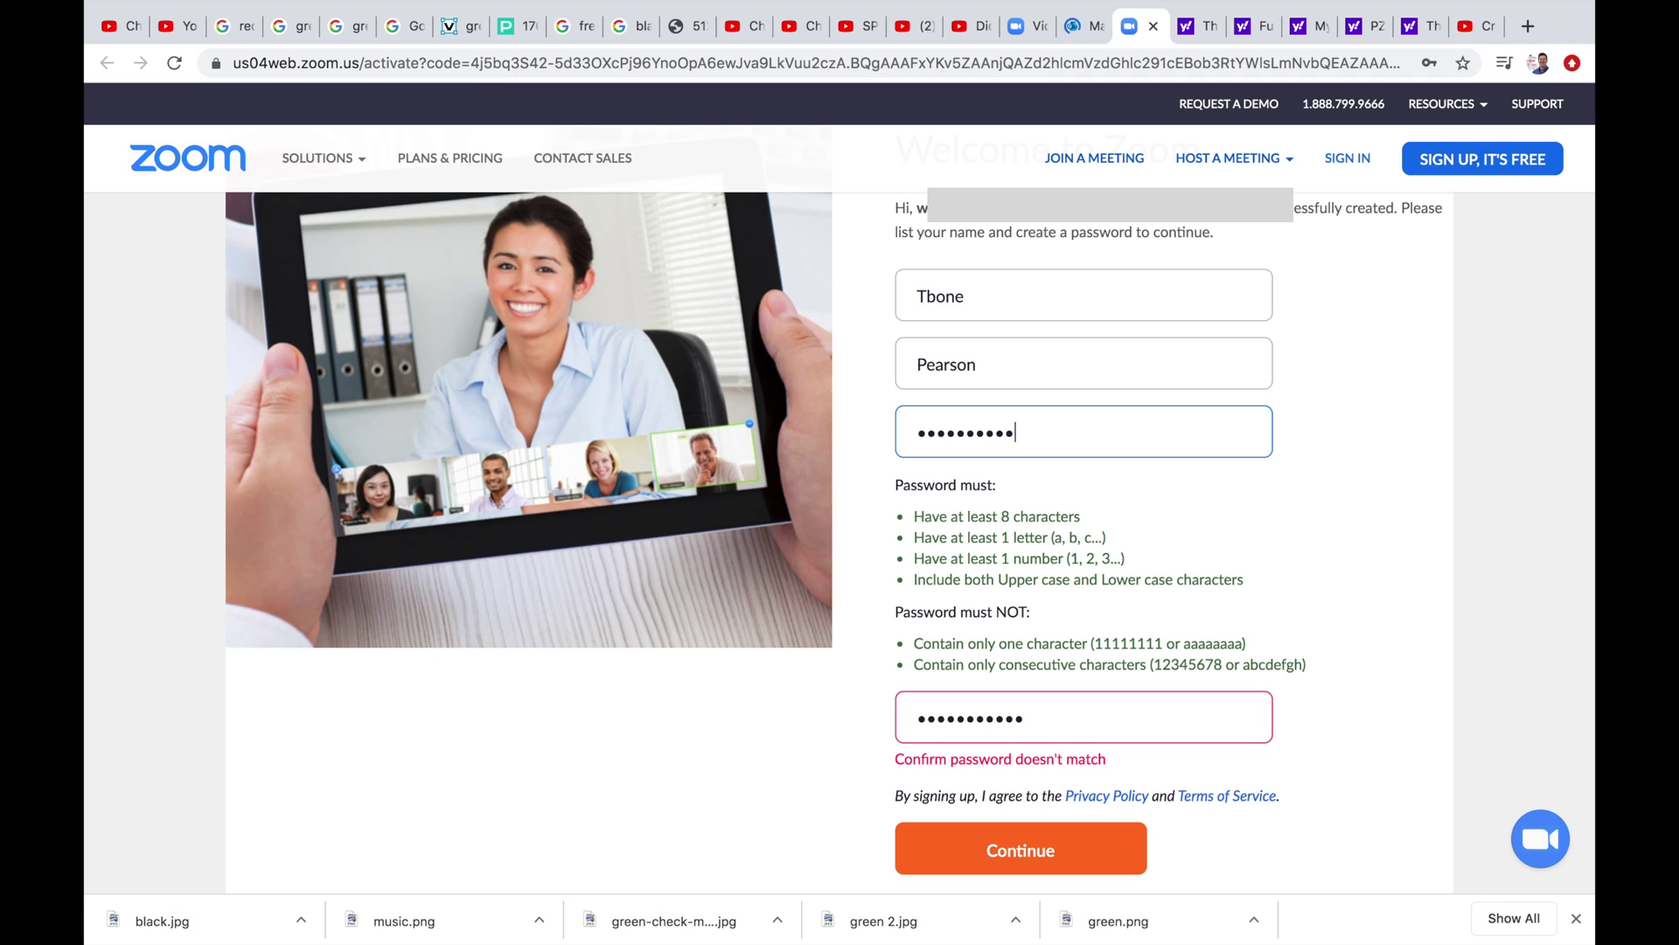
{"action": "left_click_drag", "start_coordinate": [1062, 719], "coordinate": [894, 726]}
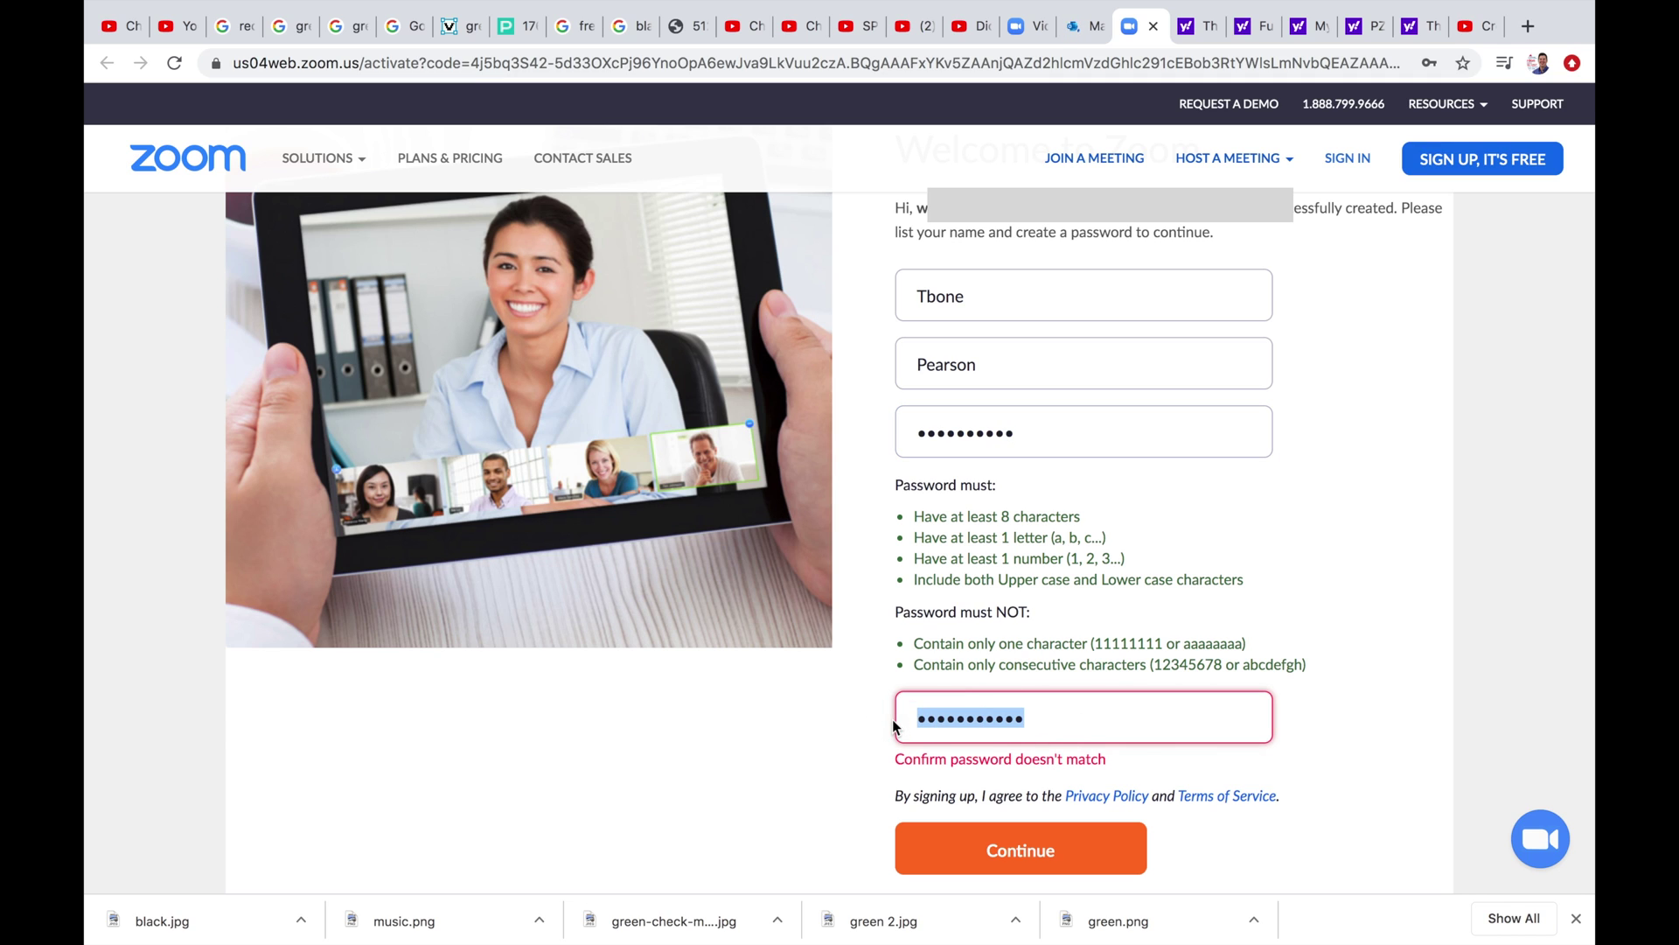
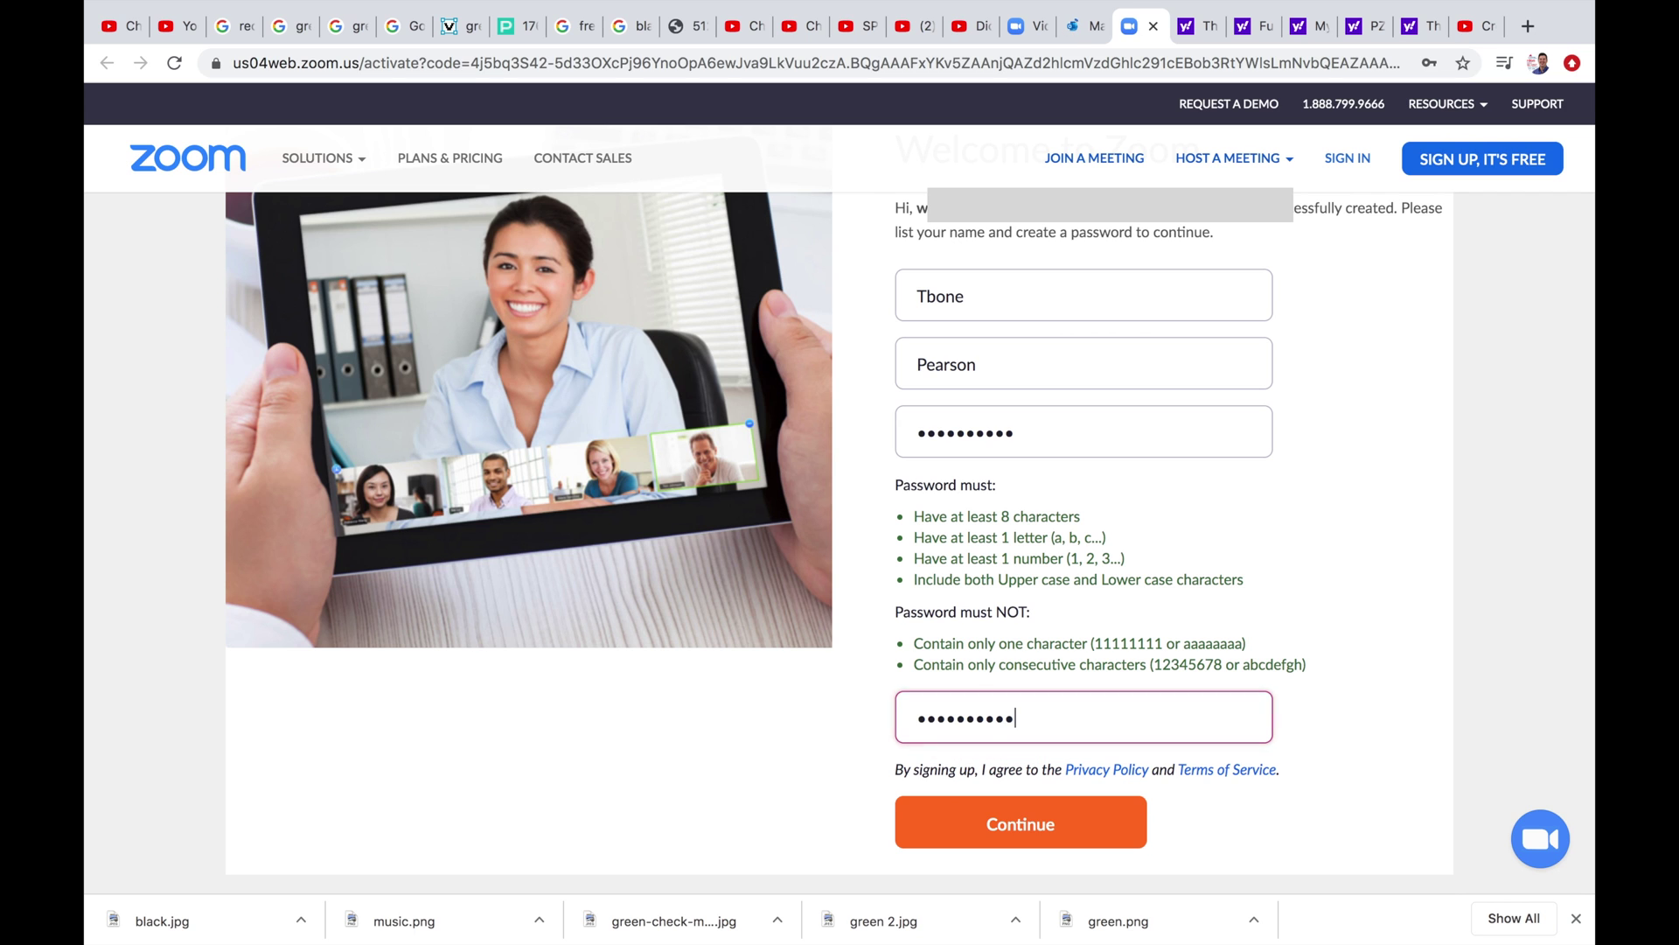
{"action": "left_click", "coordinate": [1020, 837]}
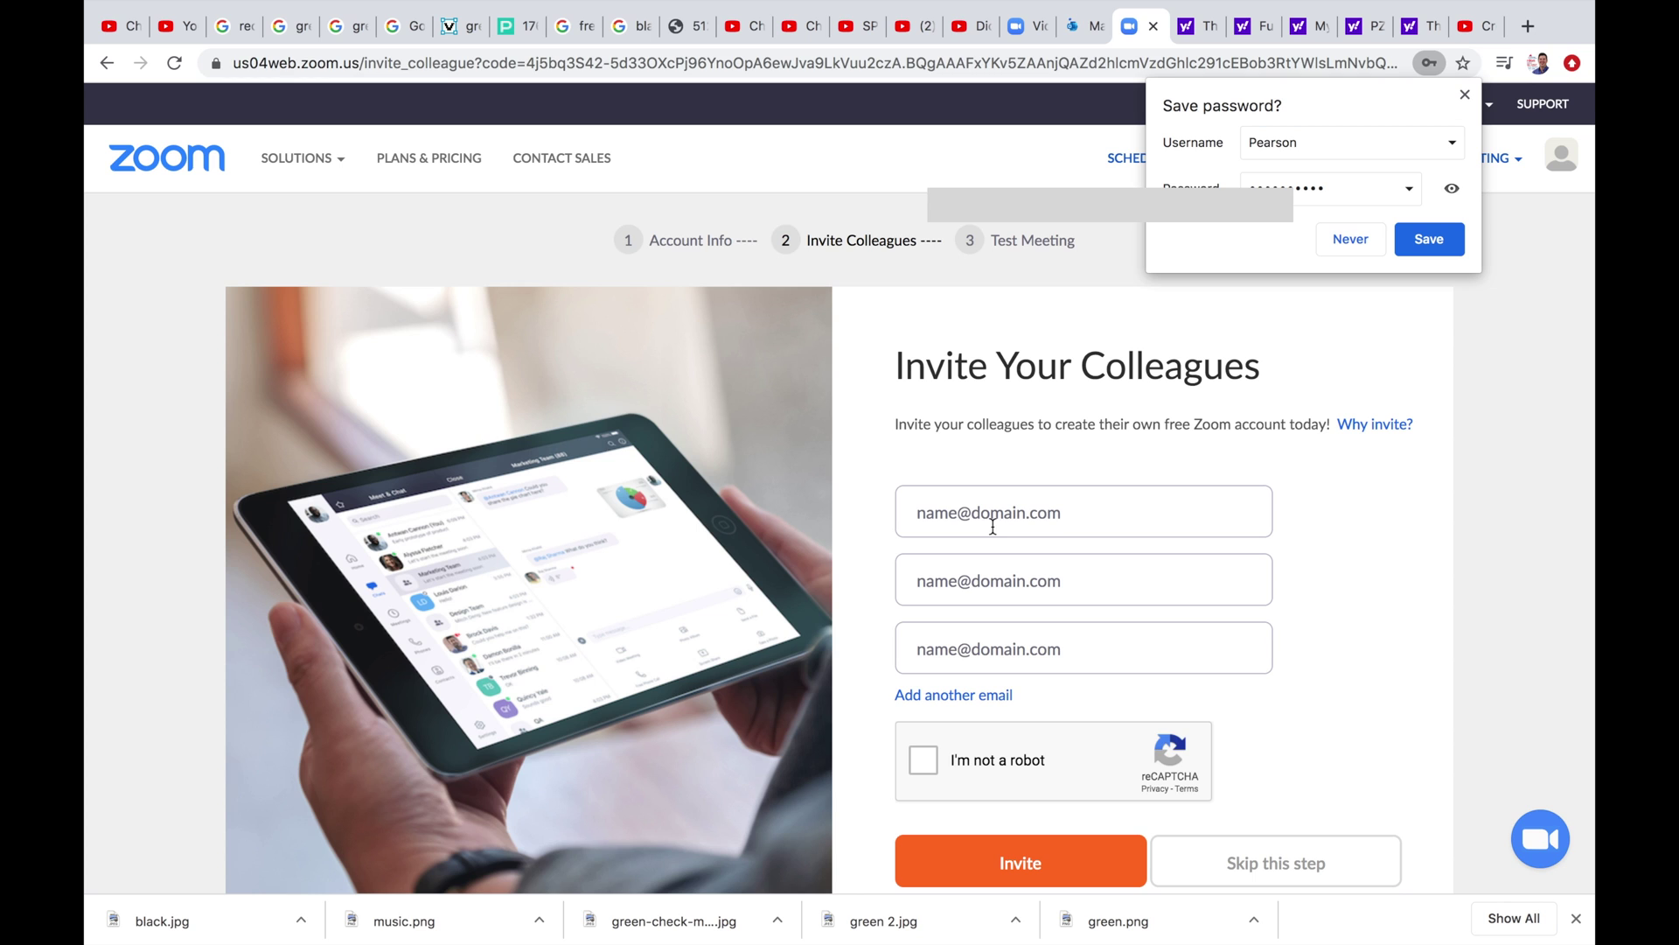
- Decline Chrome's save-password prompt, tick I'm not a robot, and skip inviting colleagues
{"action": "scroll", "coordinate": [1298, 628], "scroll_direction": "down", "scroll_amount": 2}
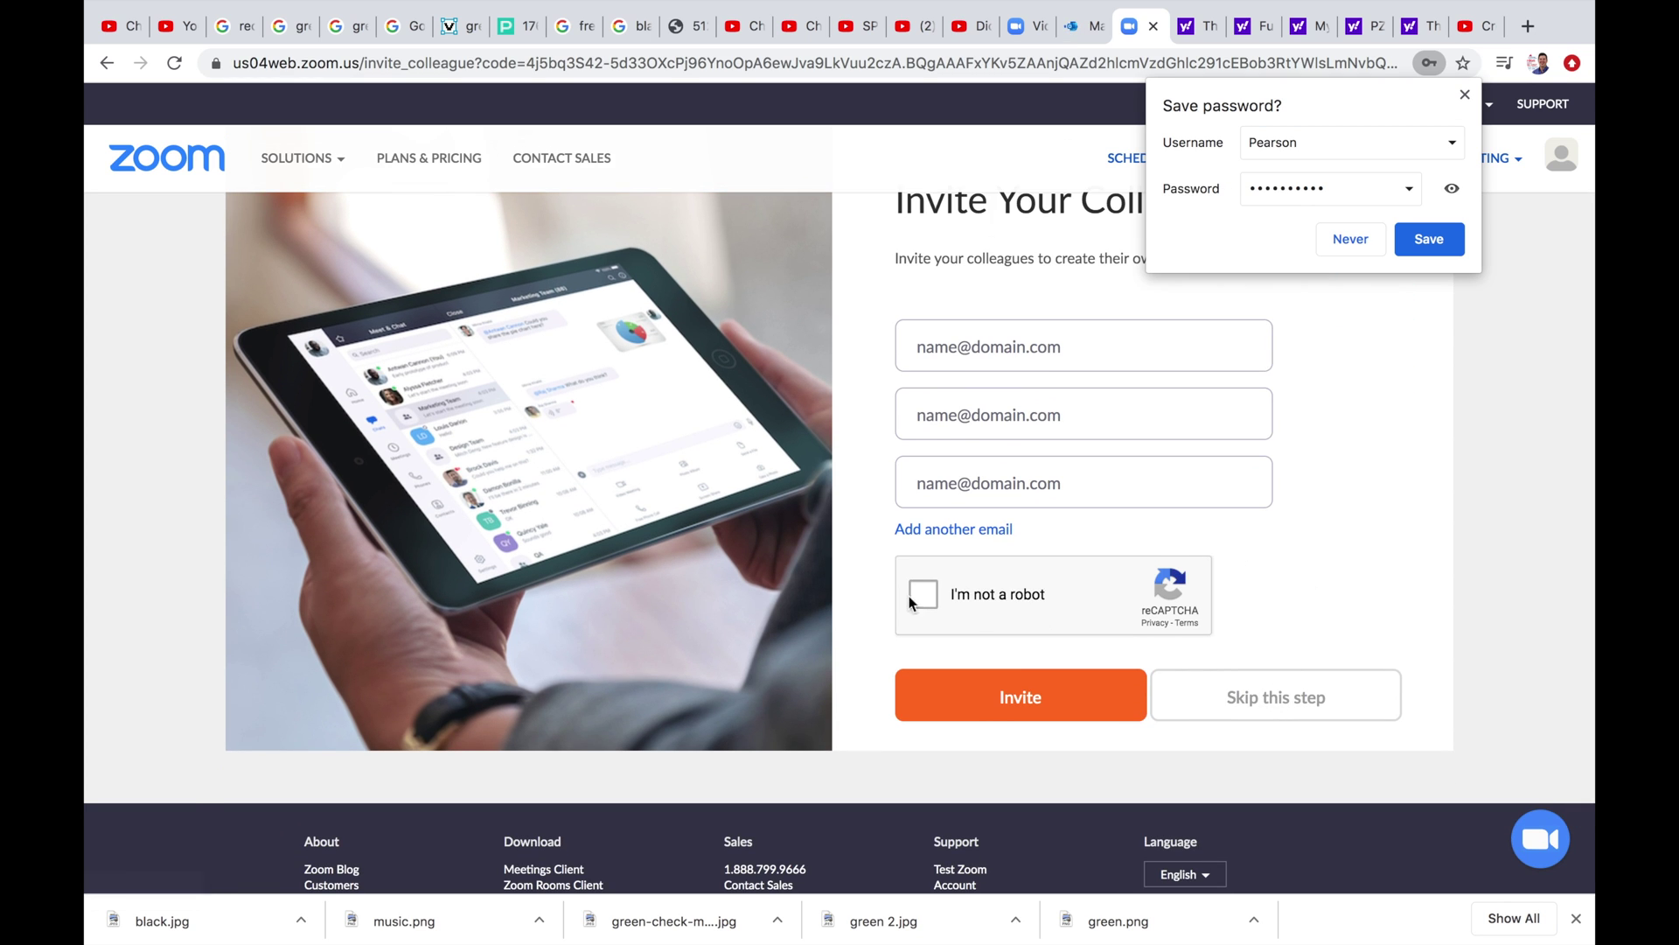
{"action": "left_click", "coordinate": [1358, 244]}
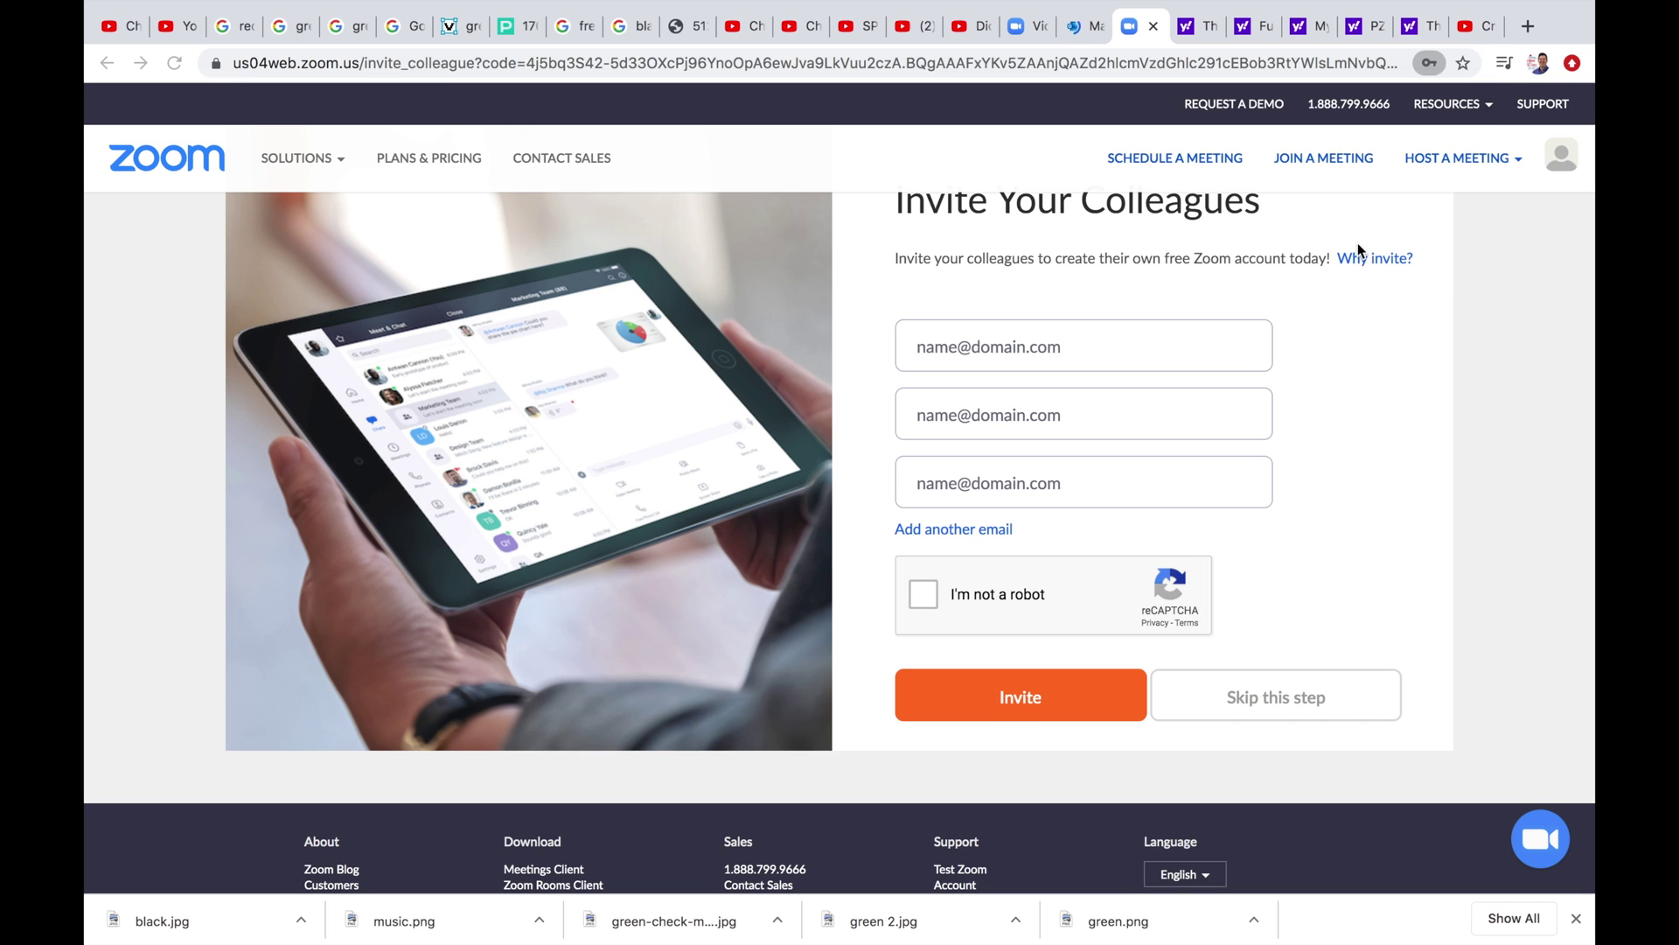
{"action": "left_click", "coordinate": [925, 596]}
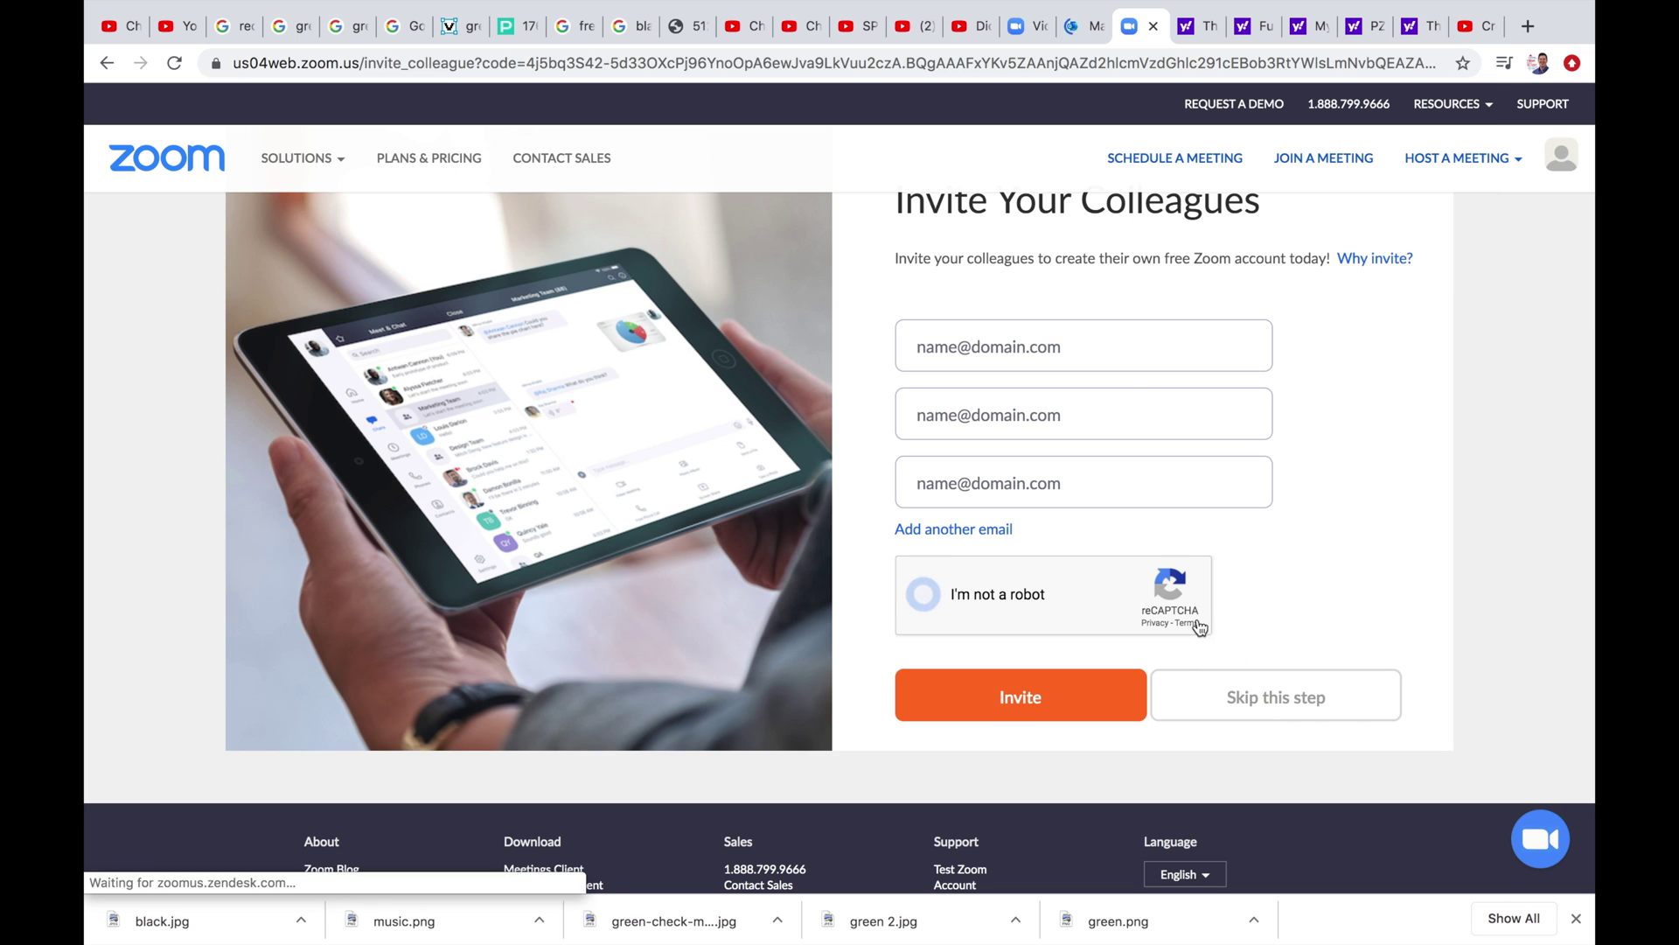
{"action": "left_click", "coordinate": [1274, 712]}
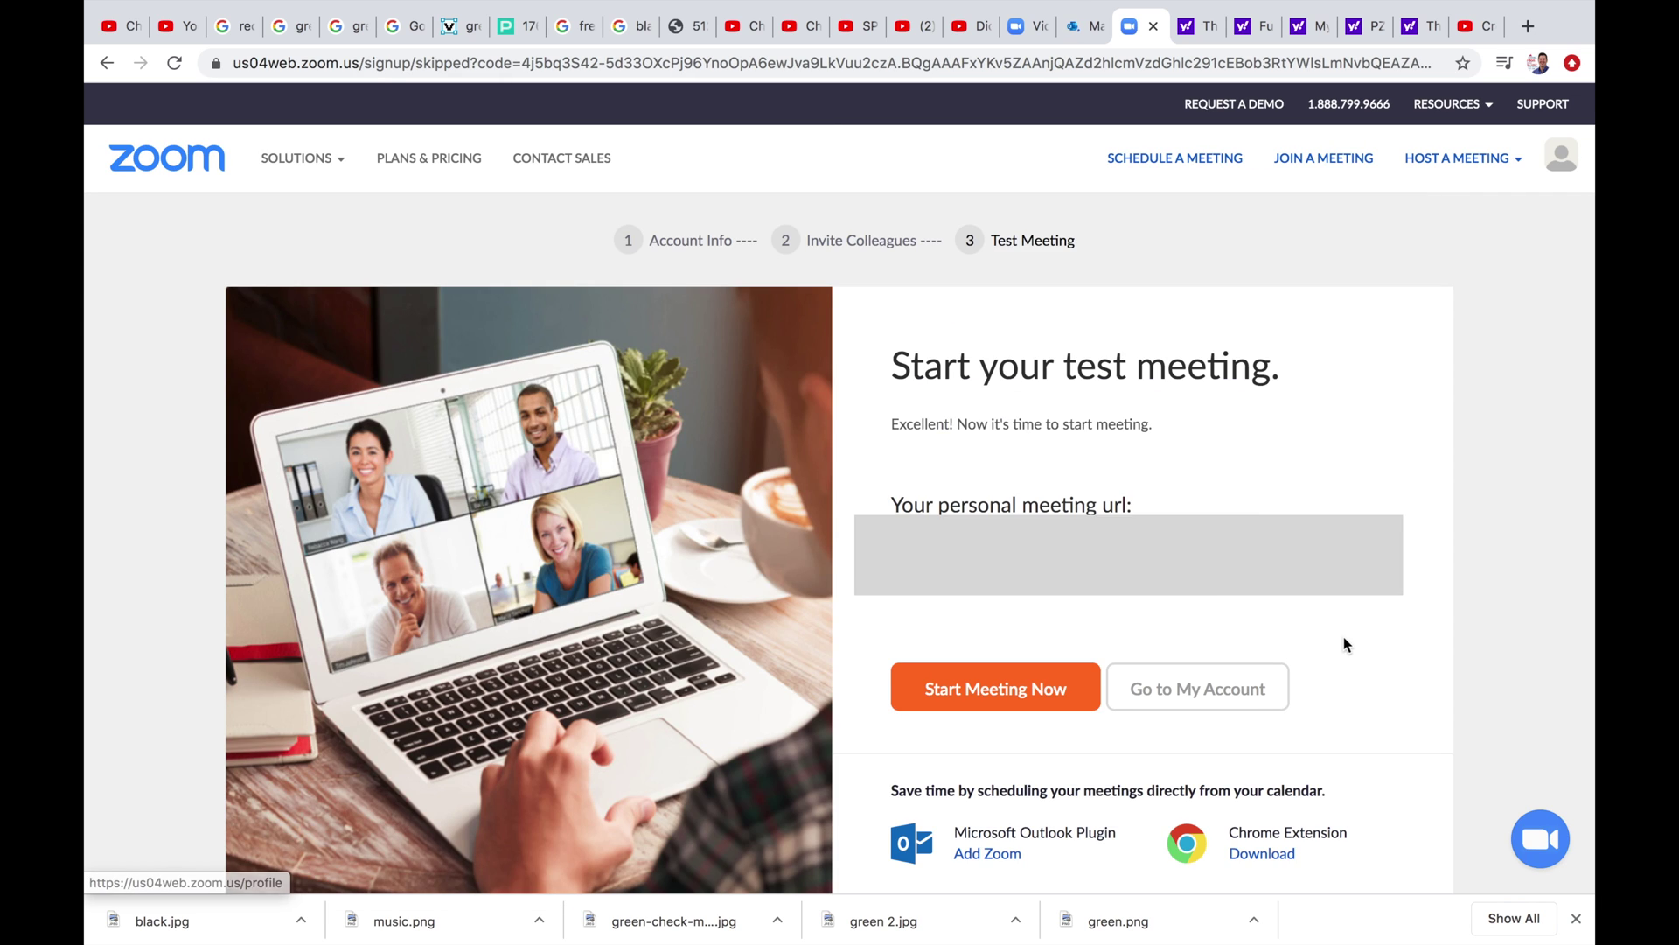
{"action": "scroll", "coordinate": [1342, 643], "scroll_direction": "down", "scroll_amount": 2}
{"action": "scroll", "coordinate": [1344, 644], "scroll_direction": "down", "scroll_amount": 1}
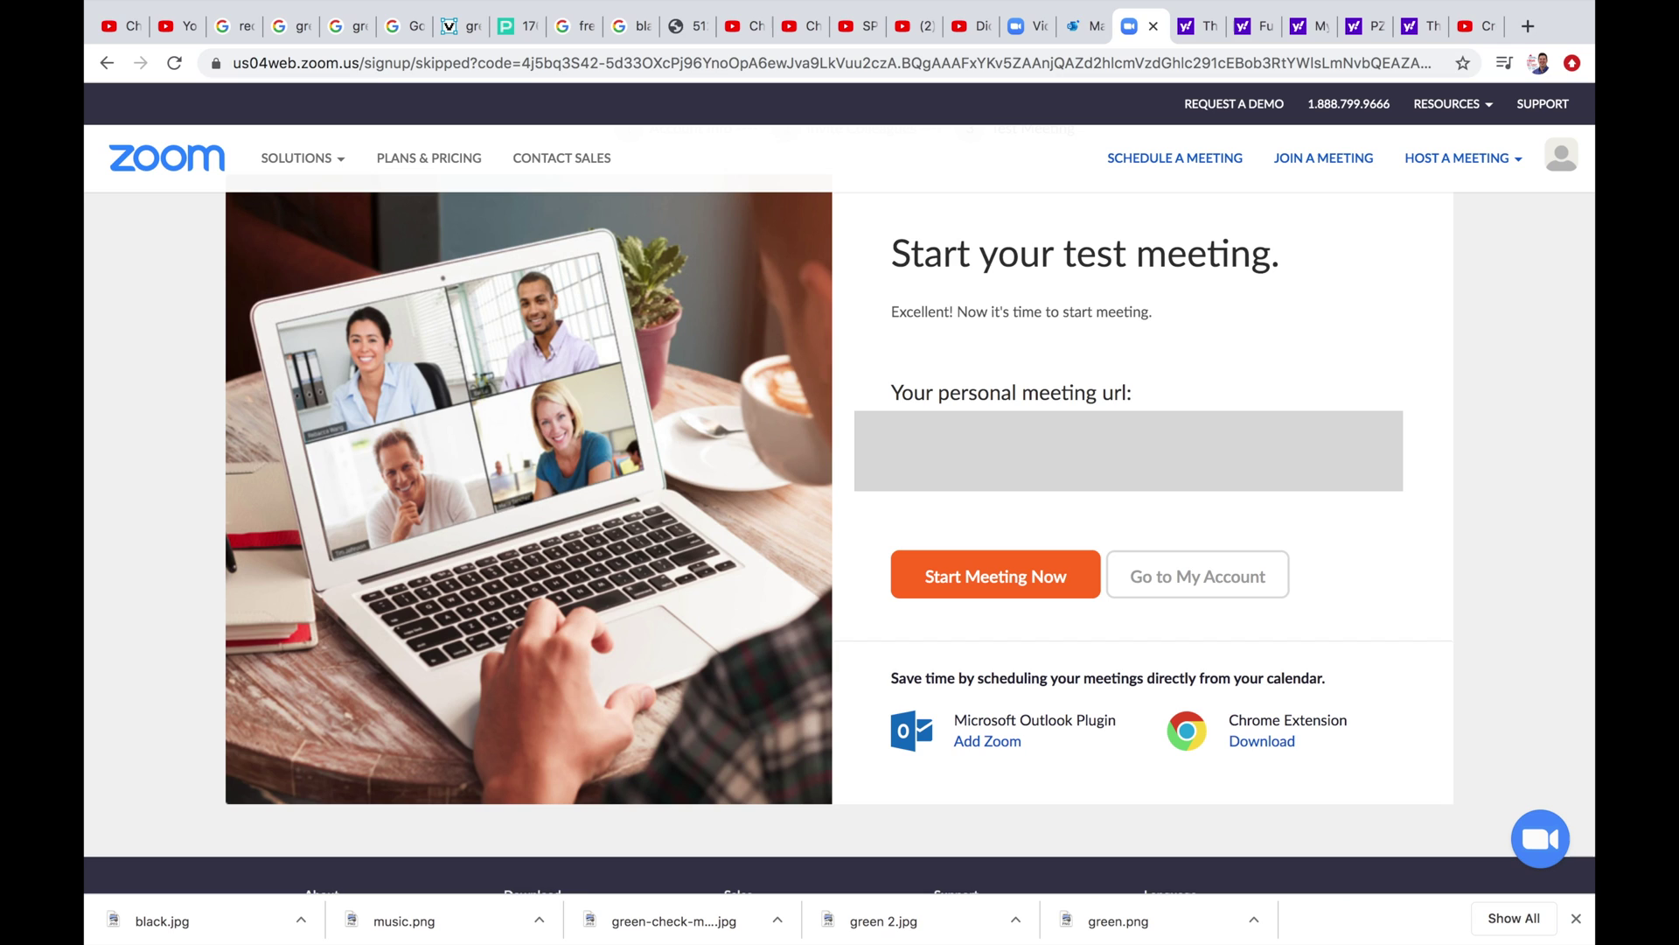
- Start the test meeting to download Zoom.pkg, then open it from the download bar
{"action": "left_click", "coordinate": [1026, 588]}
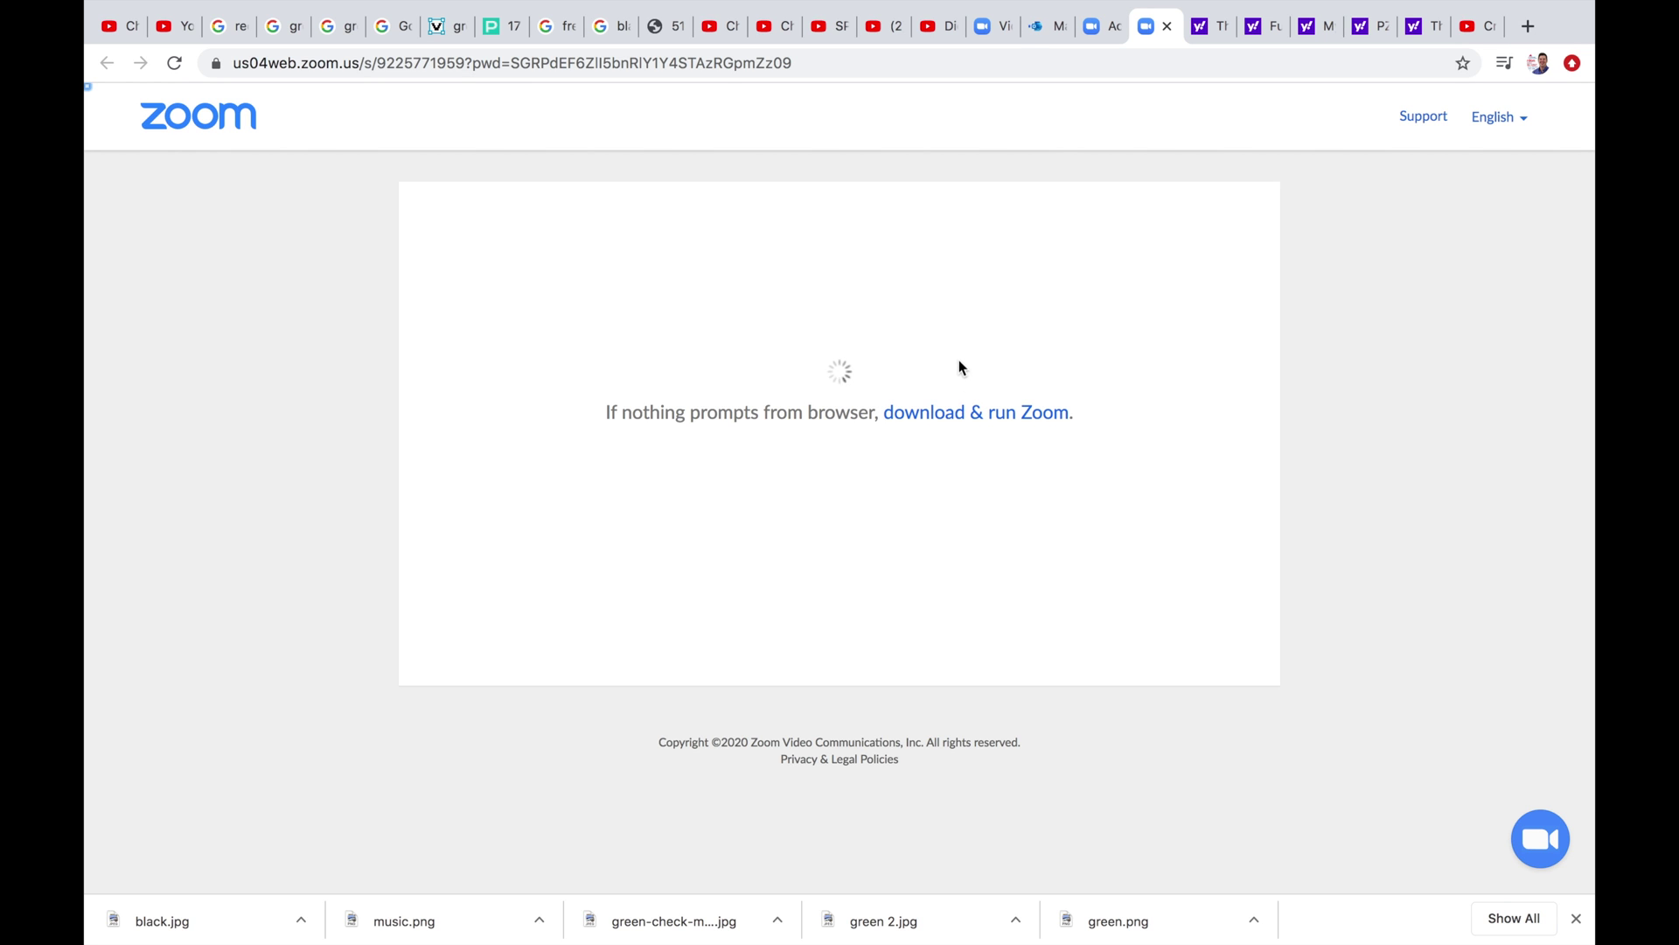
{"action": "left_click", "coordinate": [949, 410]}
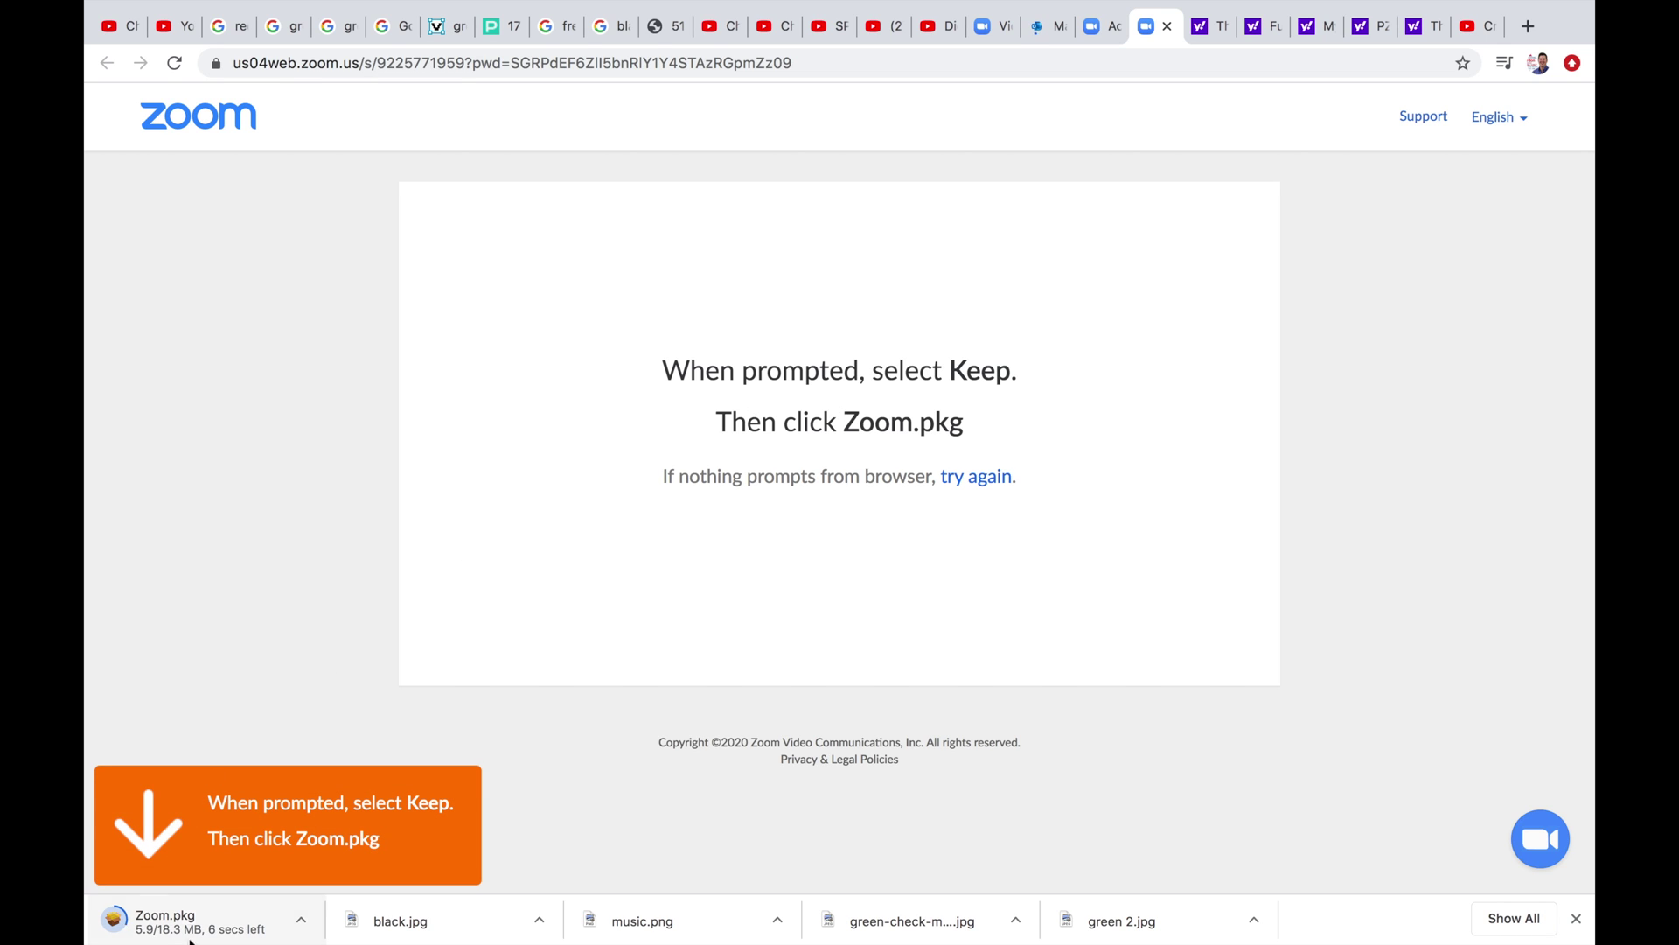
{"action": "left_click", "coordinate": [302, 921]}
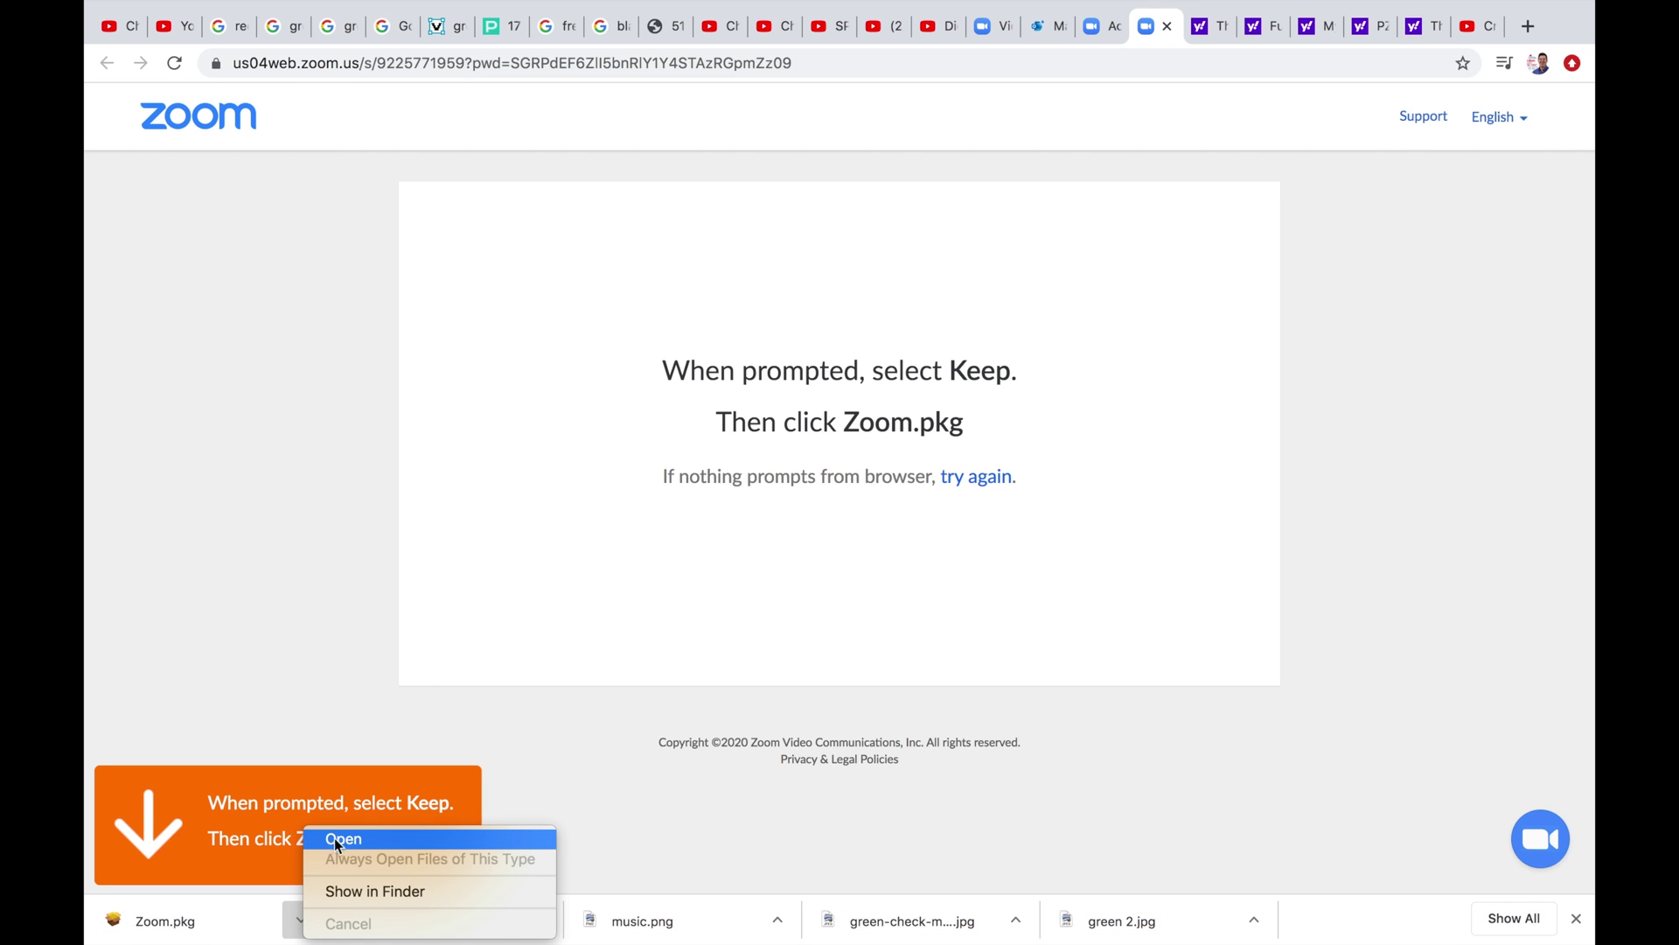
{"action": "left_click", "coordinate": [338, 841]}
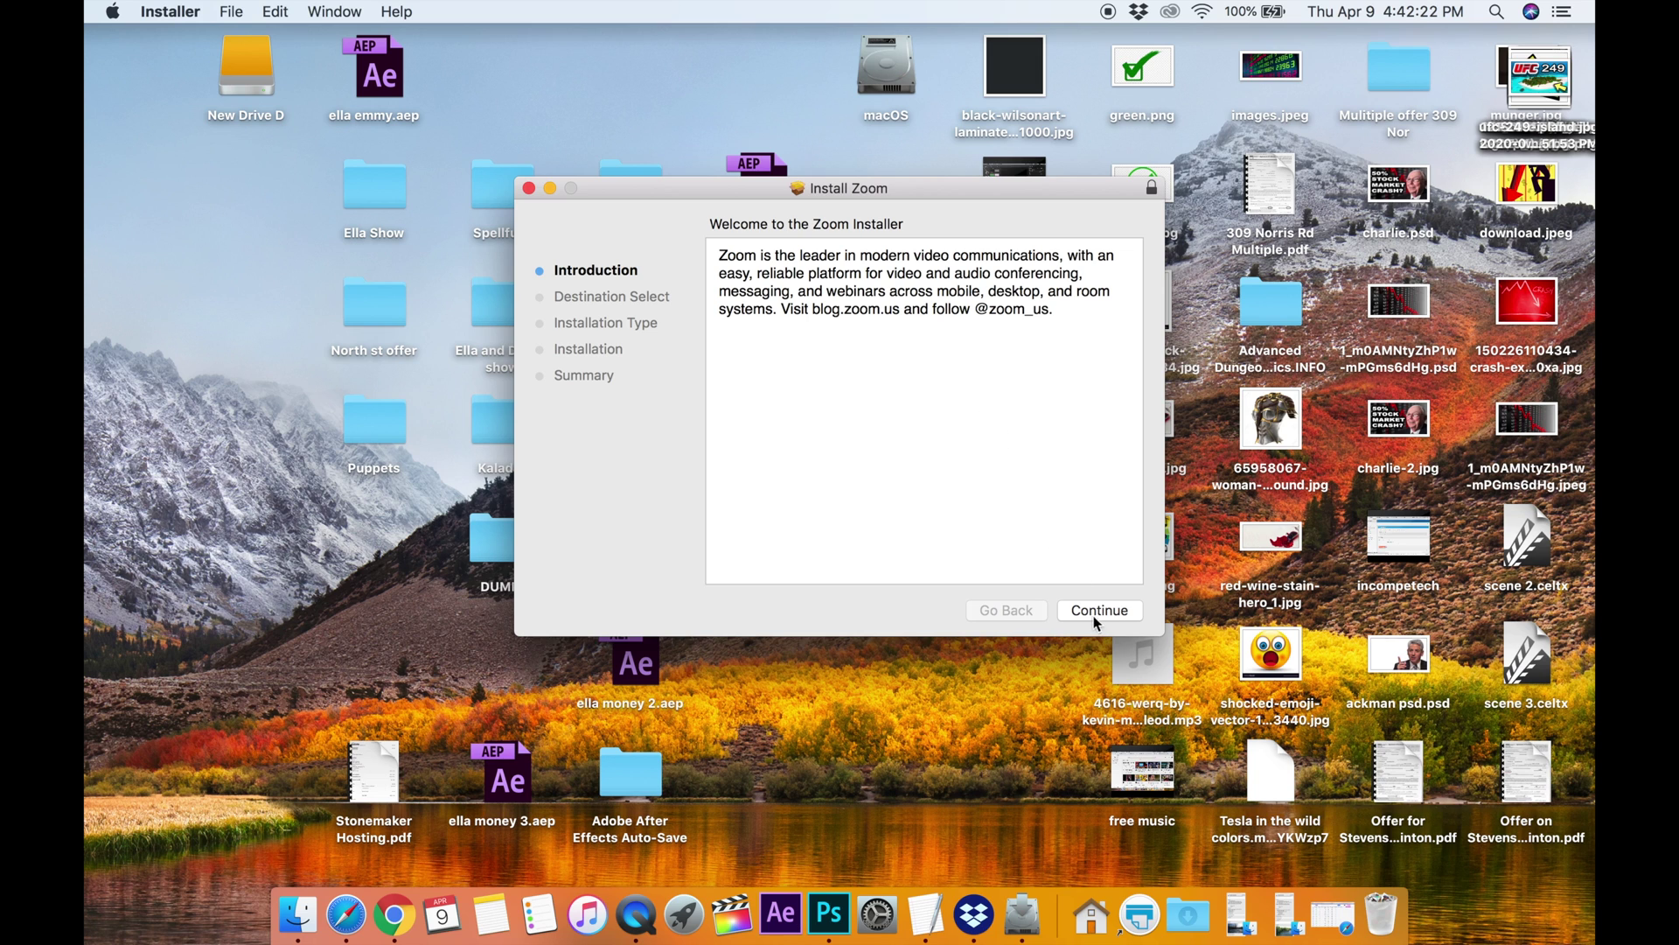
- Run the Zoom installer past the introduction and authorise the install with the Mac password
{"action": "left_click", "coordinate": [1103, 612]}
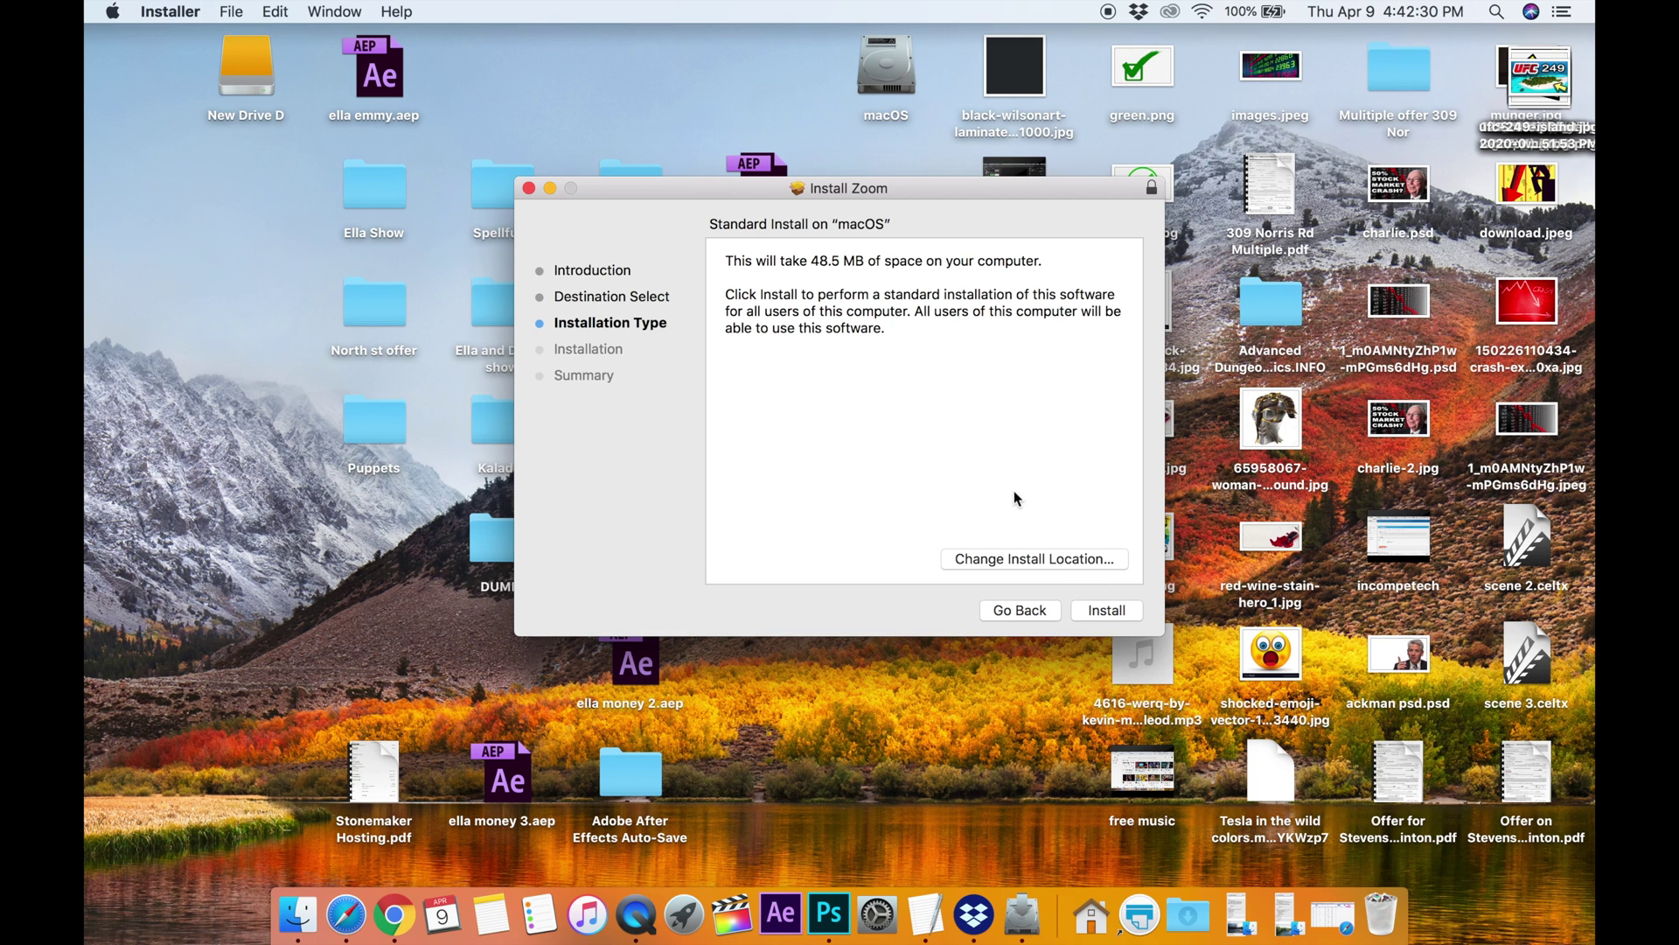
{"action": "left_click", "coordinate": [1110, 617]}
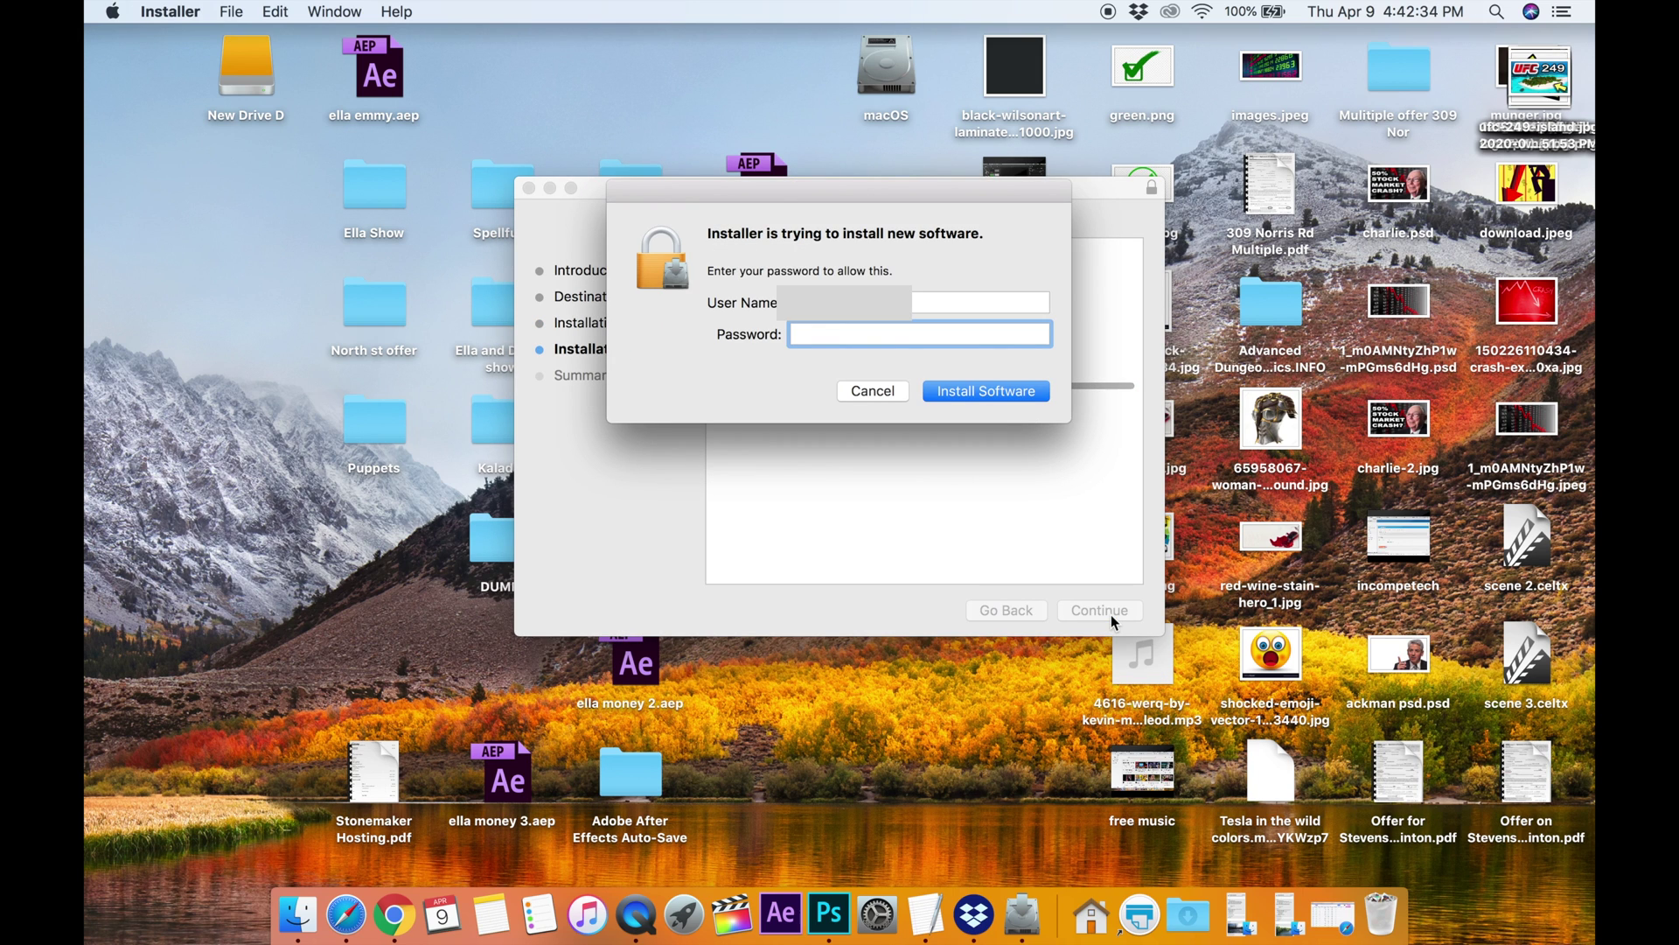
{"action": "type", "text": "•••"}
{"action": "left_click", "coordinate": [981, 384]}
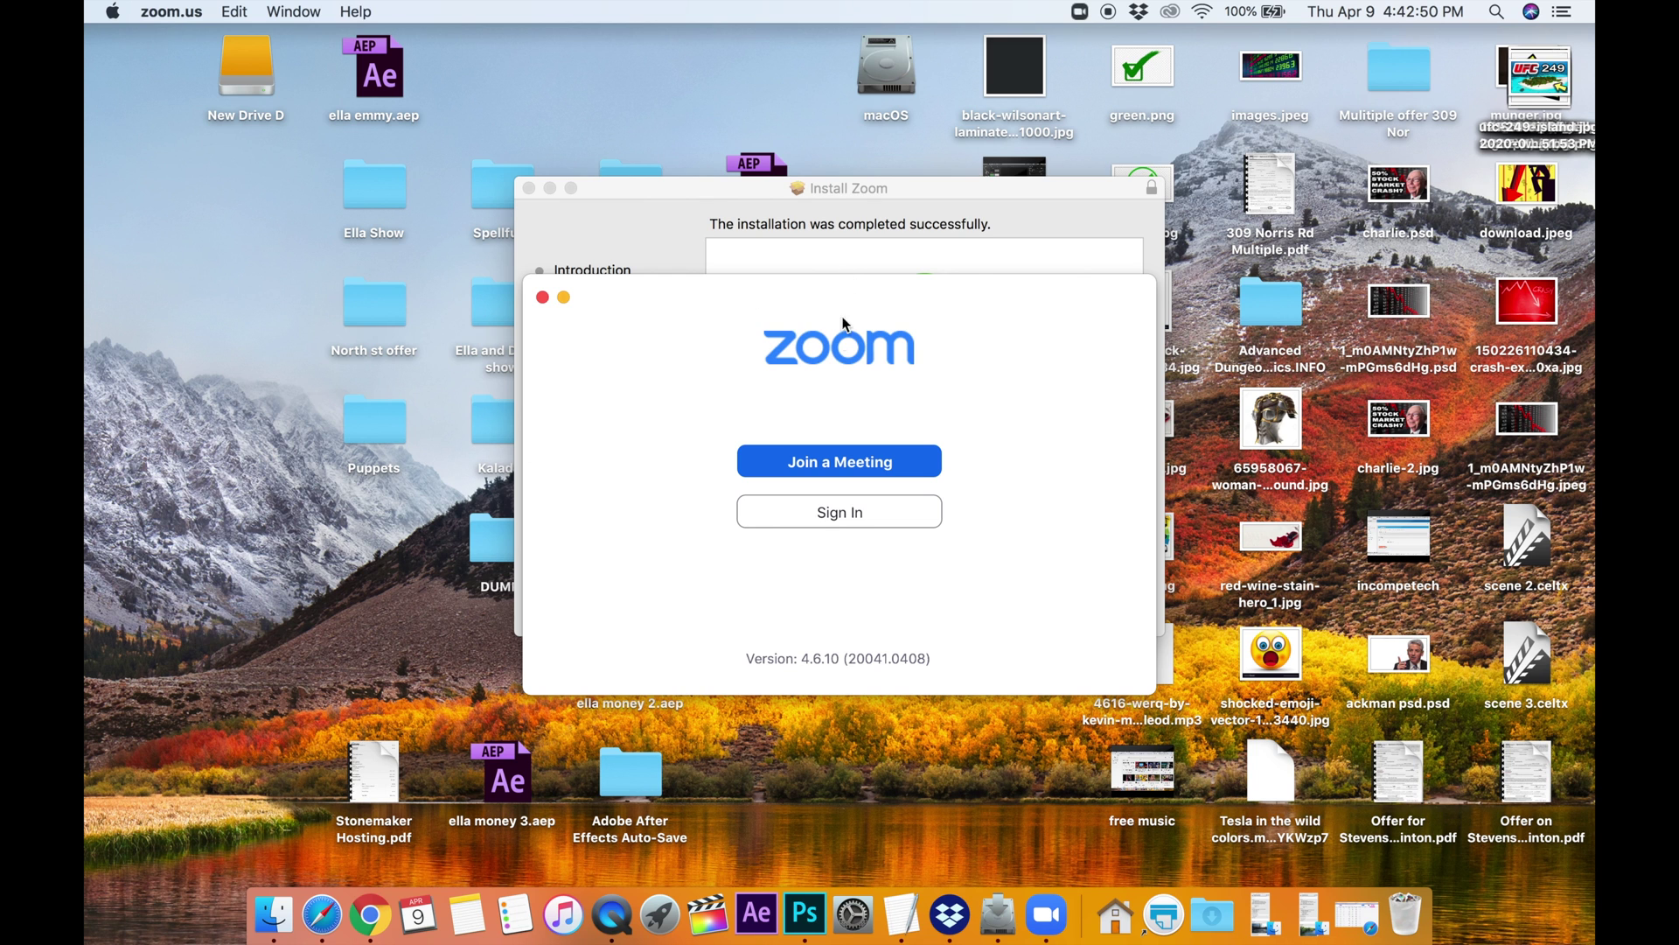
- Launch zoom.us from the second page of Launchpad
{"action": "left_click", "coordinate": [662, 924]}
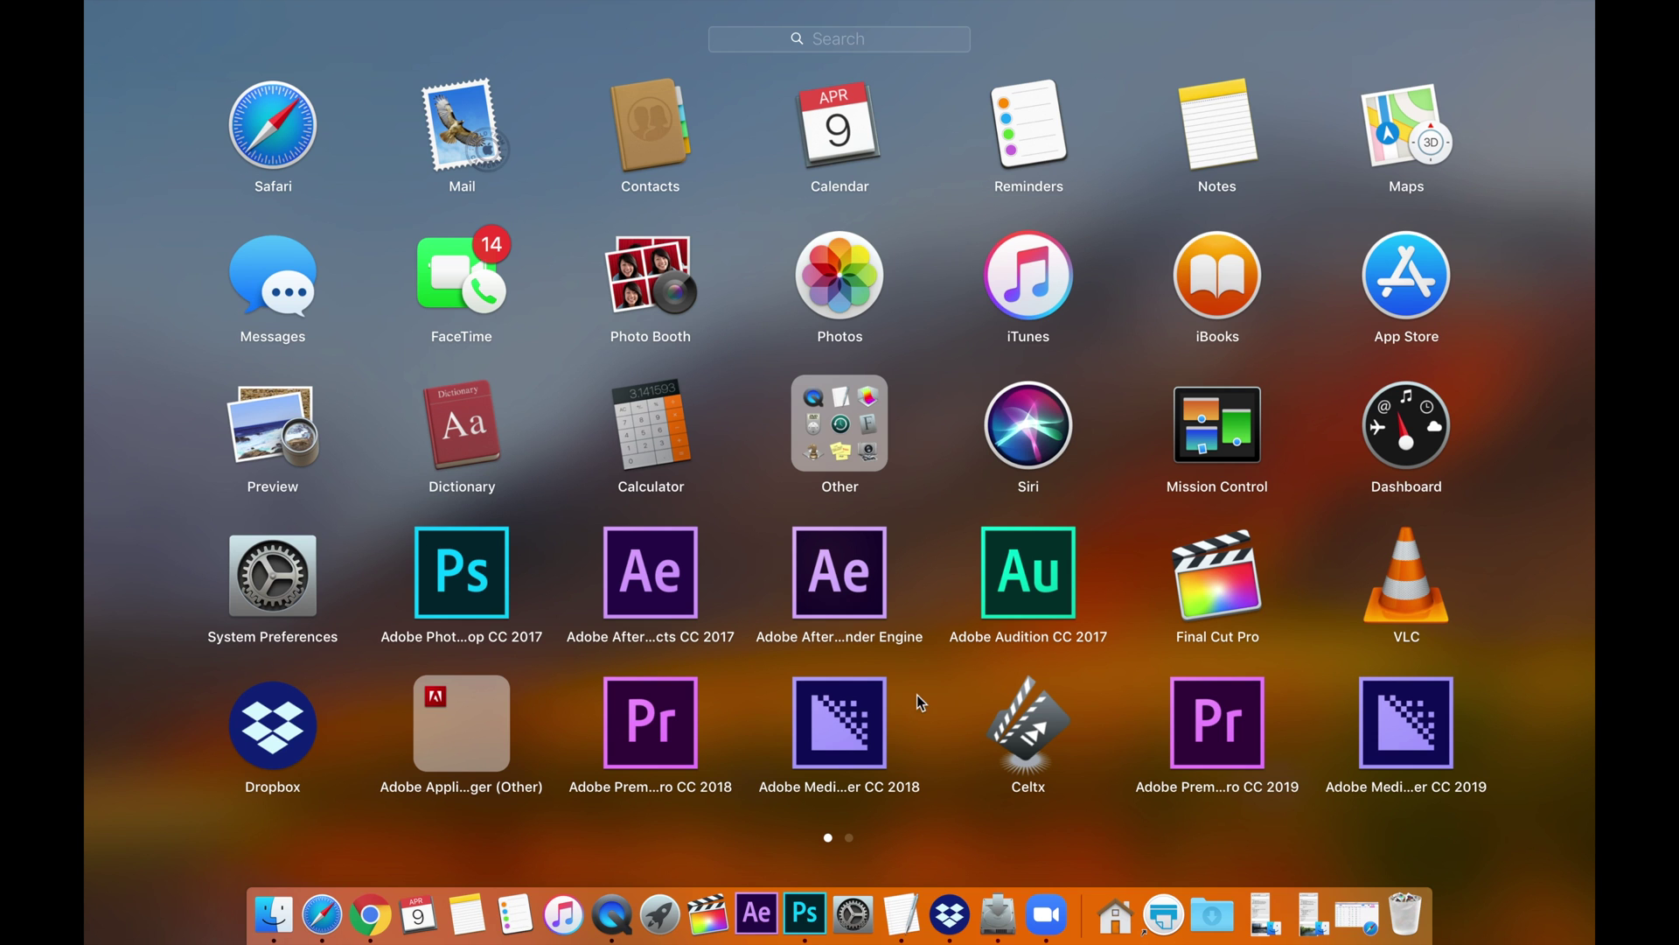
{"action": "left_click", "coordinate": [849, 838]}
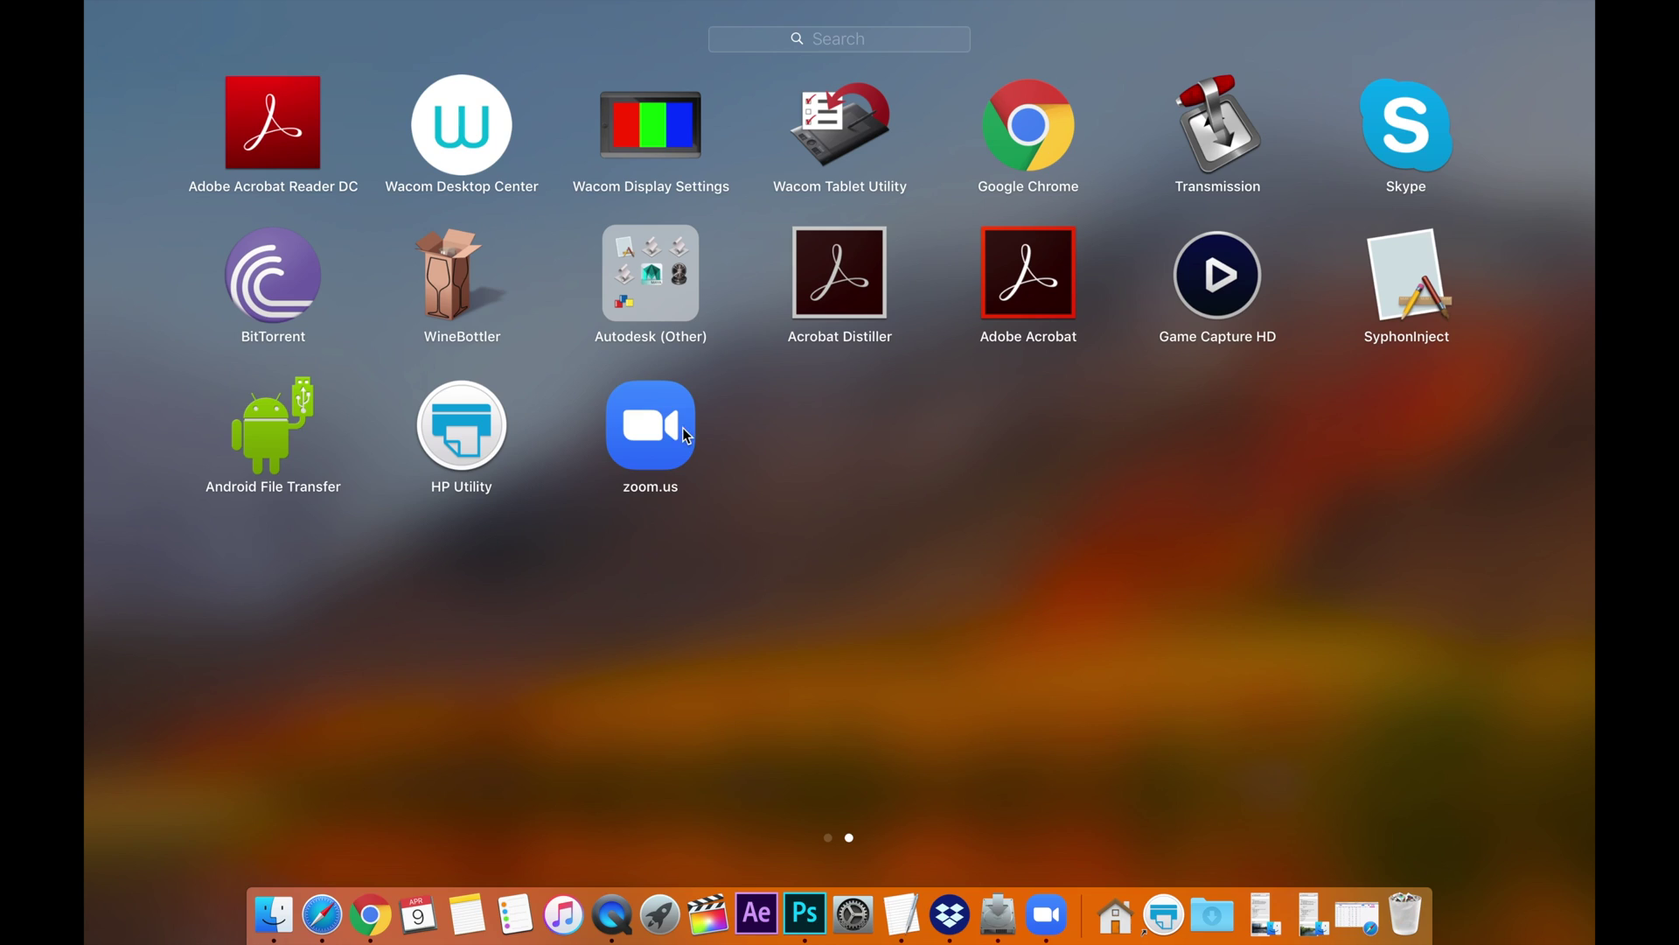
{"action": "left_click", "coordinate": [685, 435]}
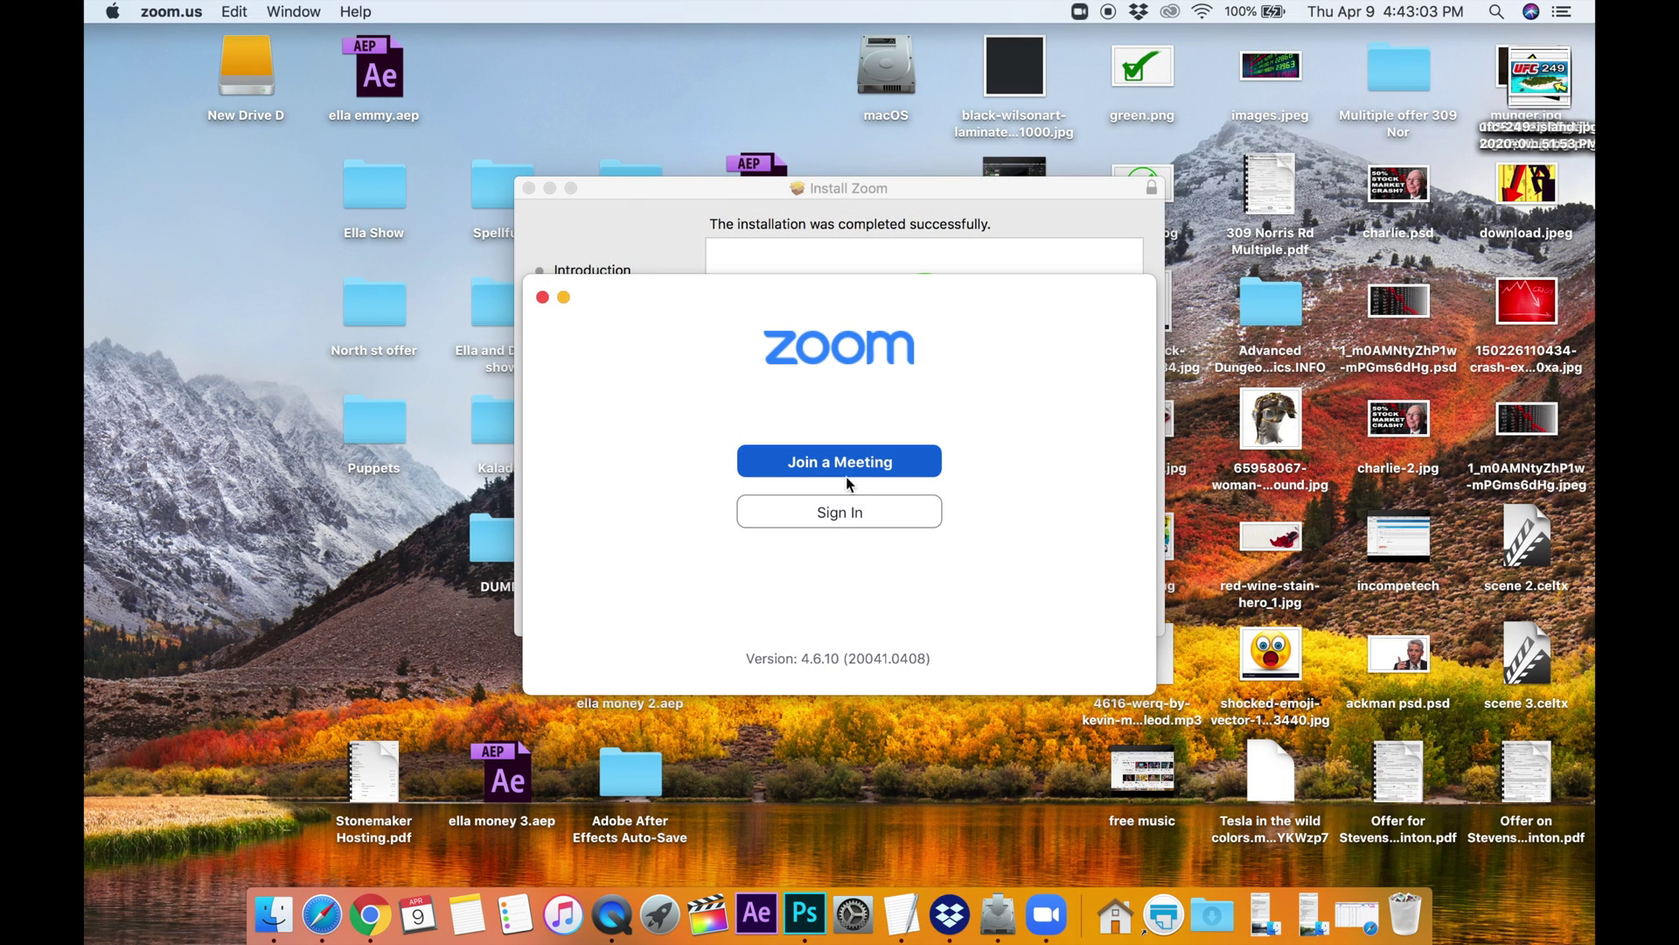
- Sign in to Zoom with the account e-mail and password
{"action": "left_click", "coordinate": [854, 515]}
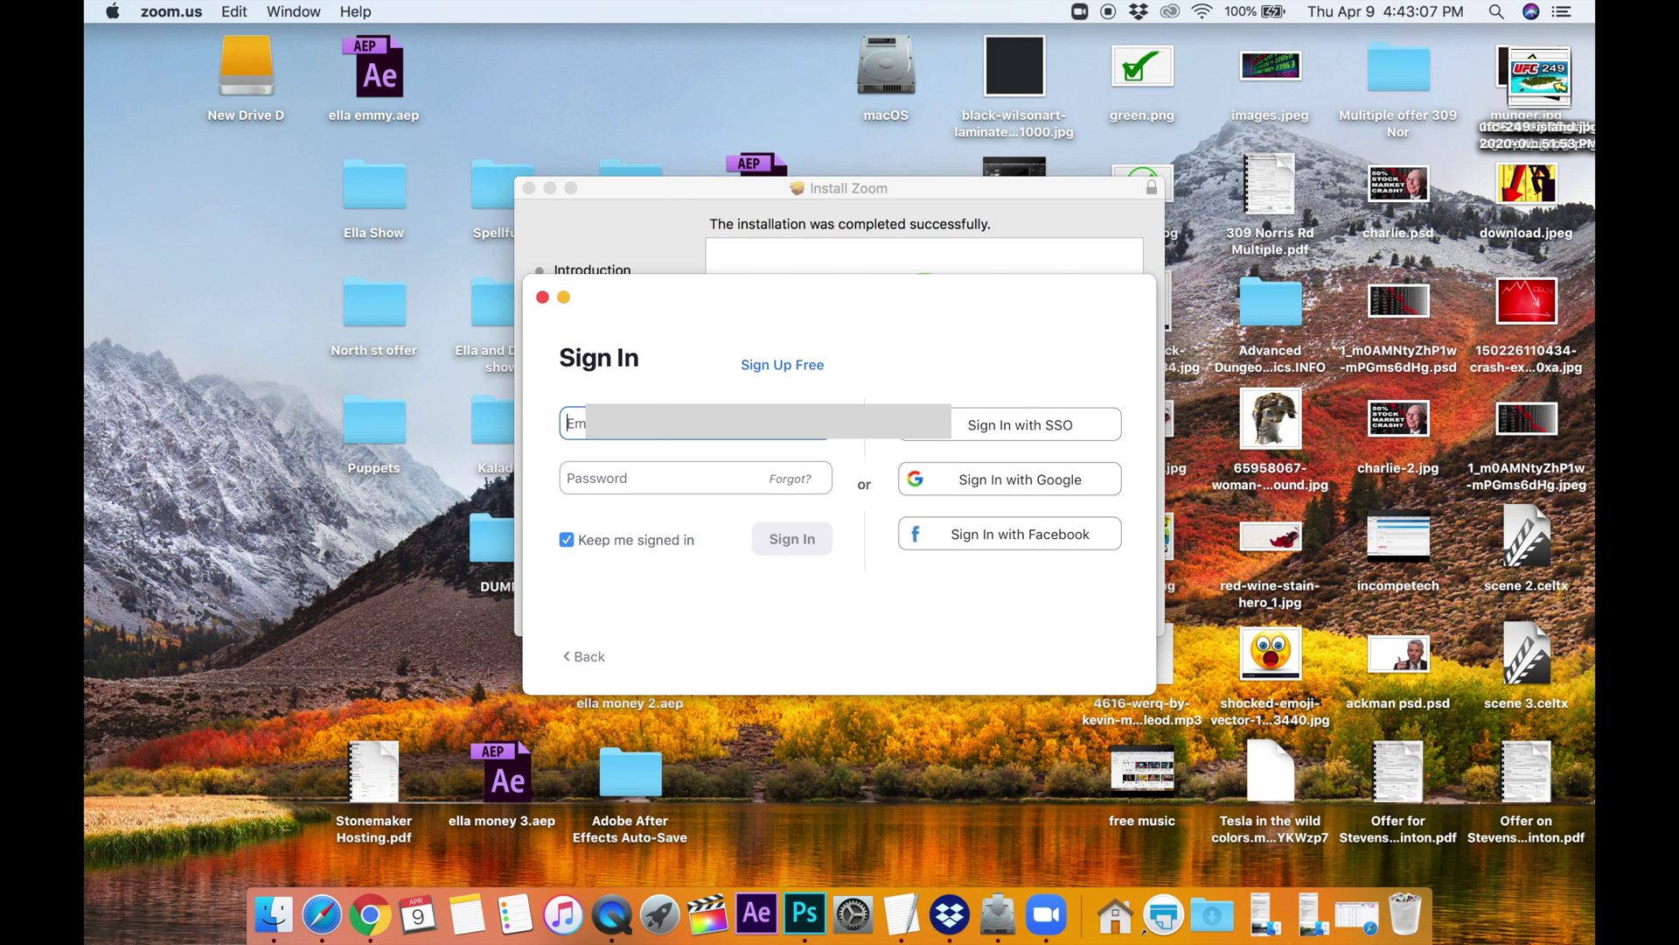
{"action": "type", "text": "wh"}
{"action": "left_click", "coordinate": [604, 477]}
{"action": "type", "text": "••"}
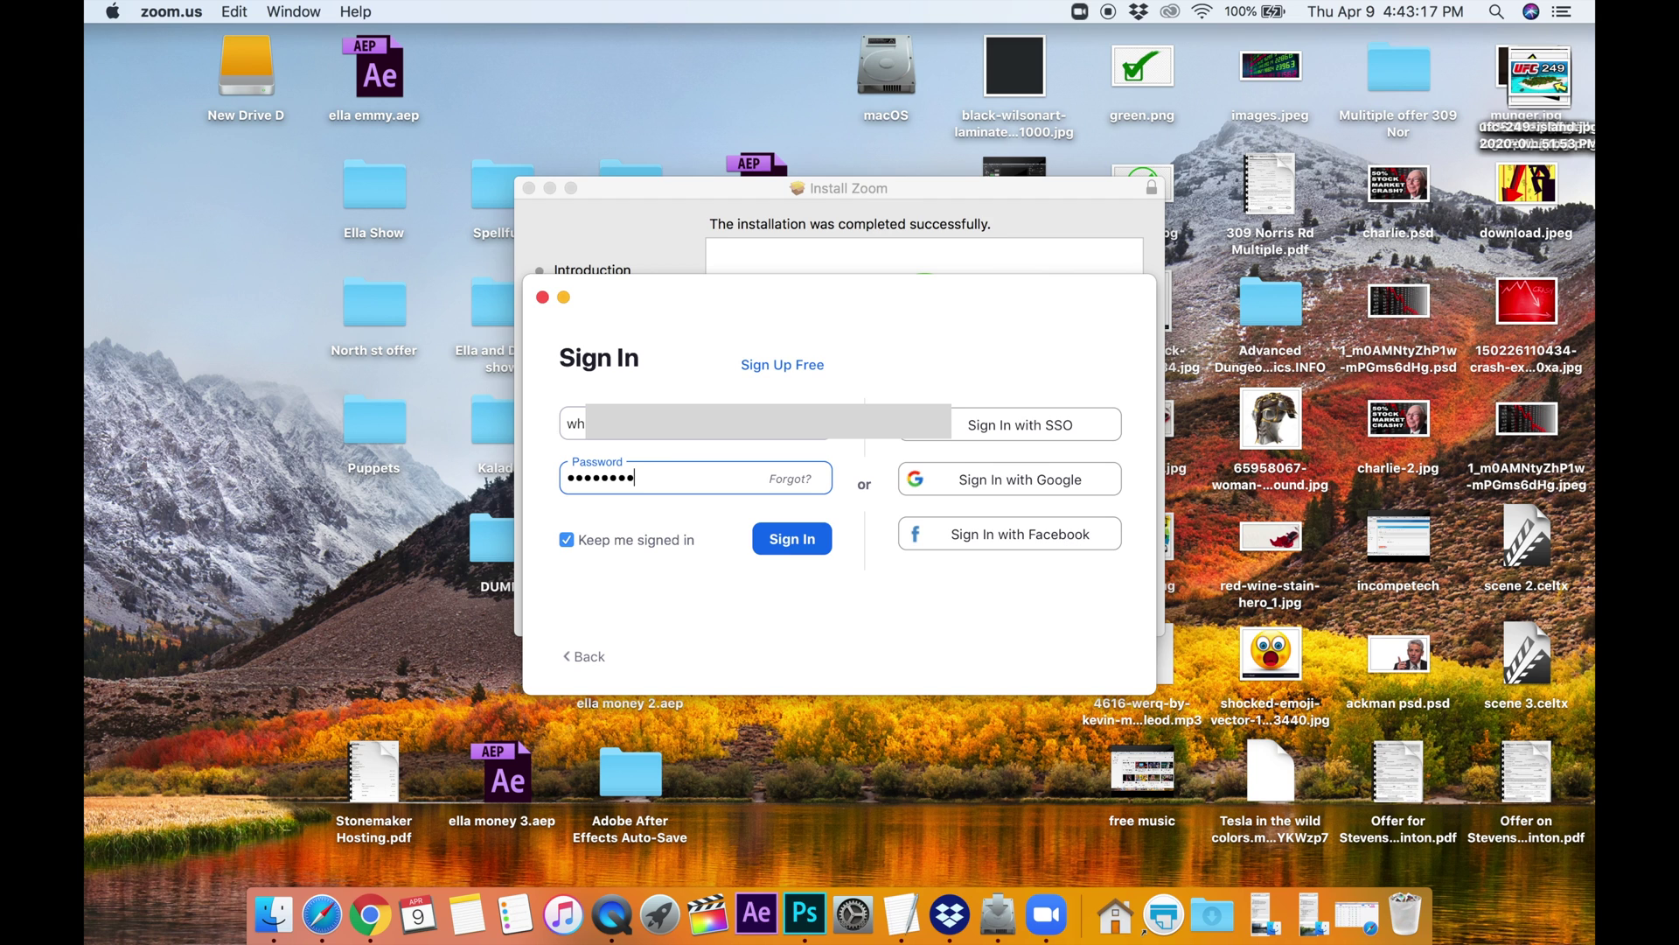
{"action": "type", "text": "•"}
{"action": "left_click", "coordinate": [799, 537]}
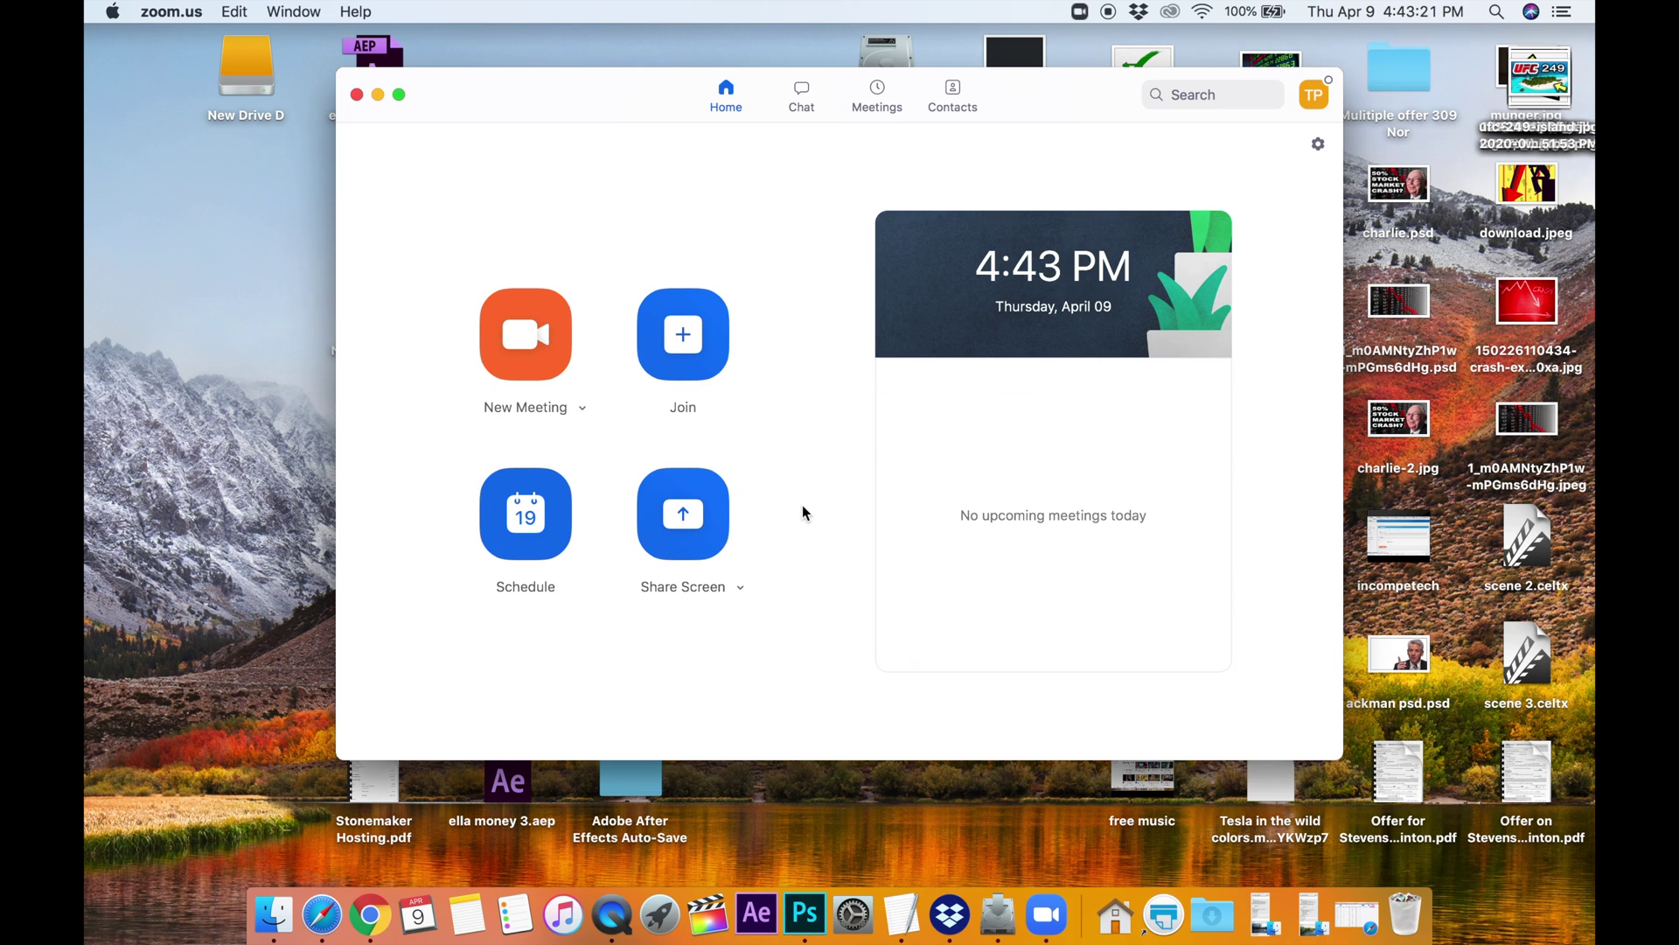